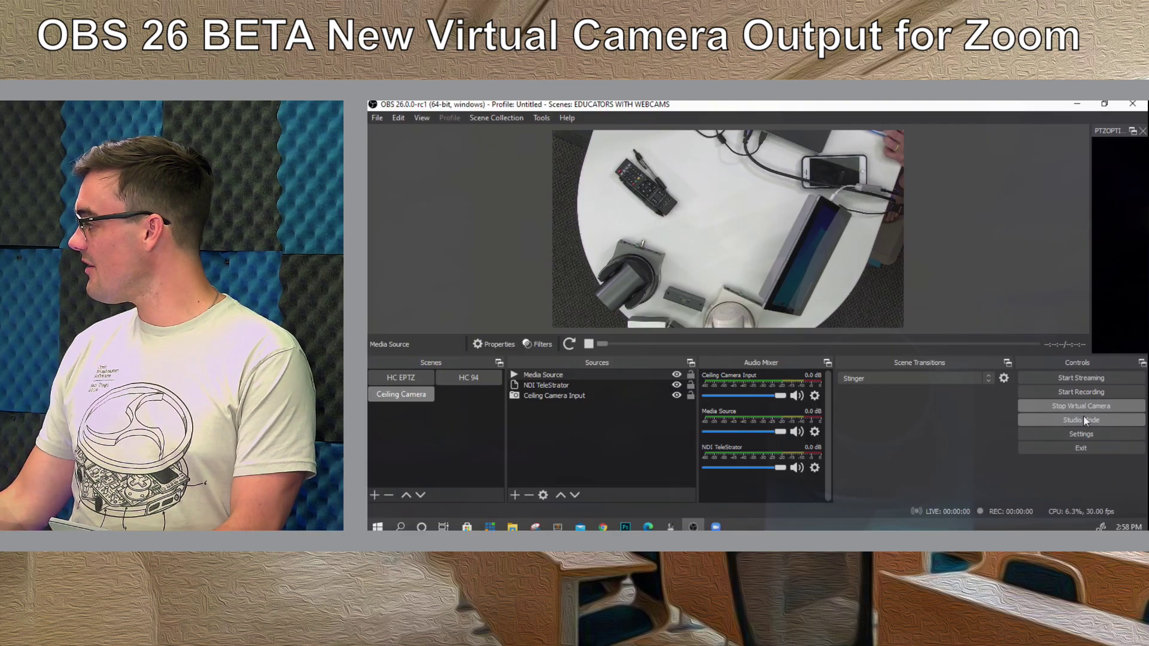
Crossfade the HC EPTZ scene to program in Studio Mode, then turn Studio Mode off.
{"action": "left_click", "coordinate": [1084, 421]}
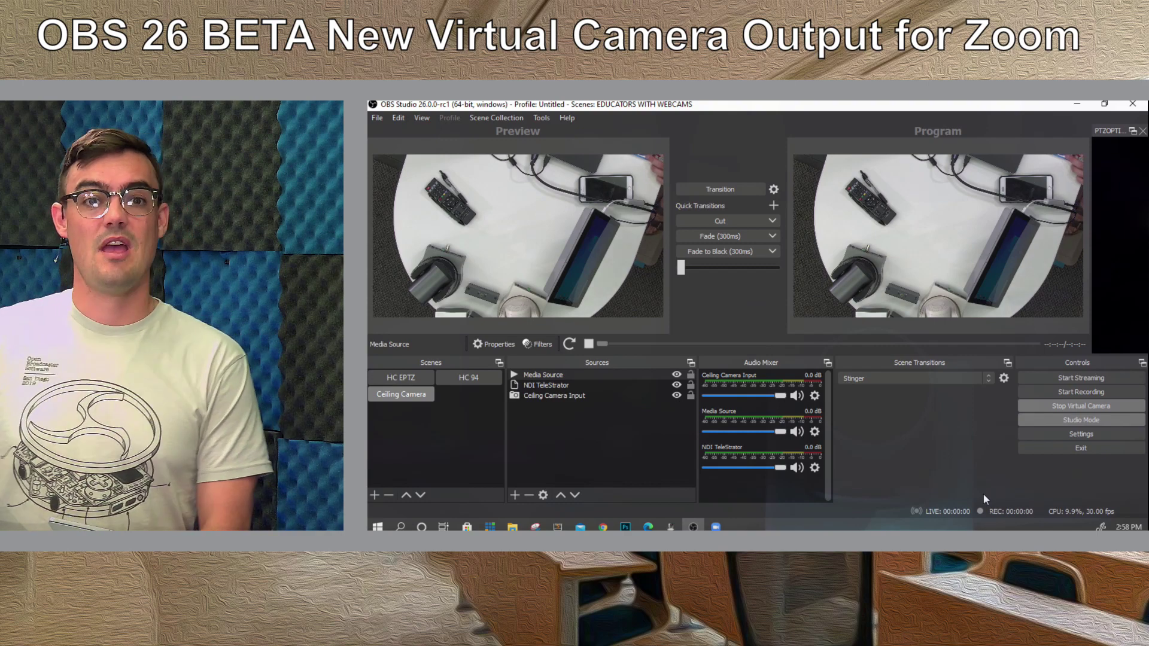
{"action": "left_click", "coordinate": [401, 382]}
{"action": "left_click_drag", "start_coordinate": [680, 267], "coordinate": [837, 254]}
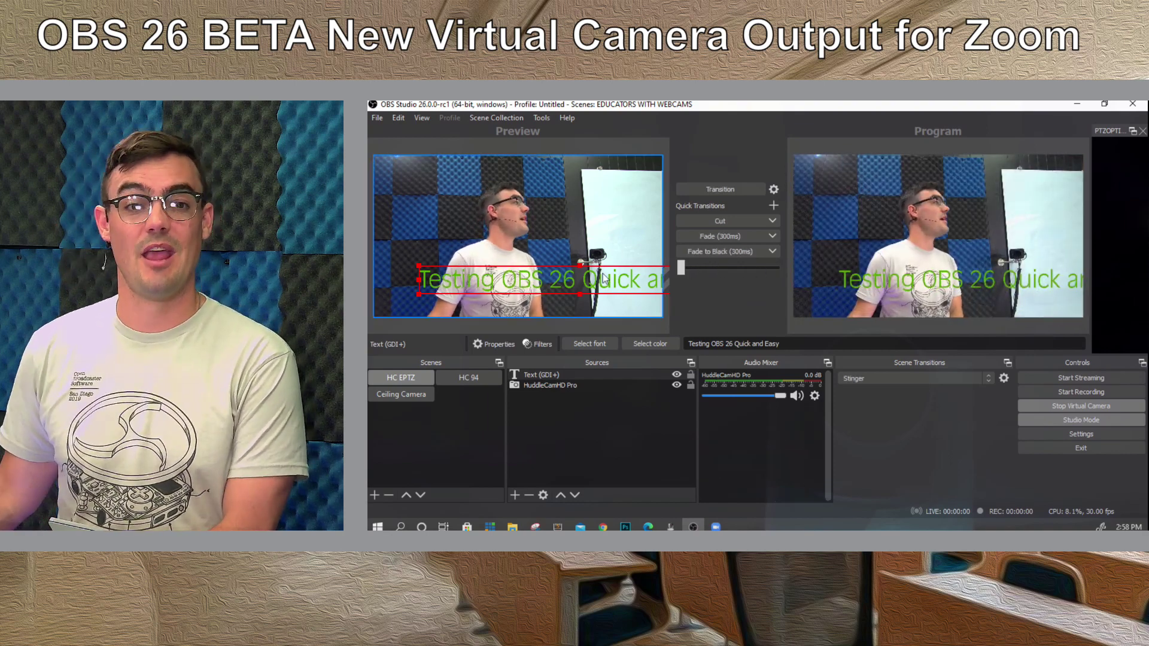
{"action": "left_click", "coordinate": [1080, 420]}
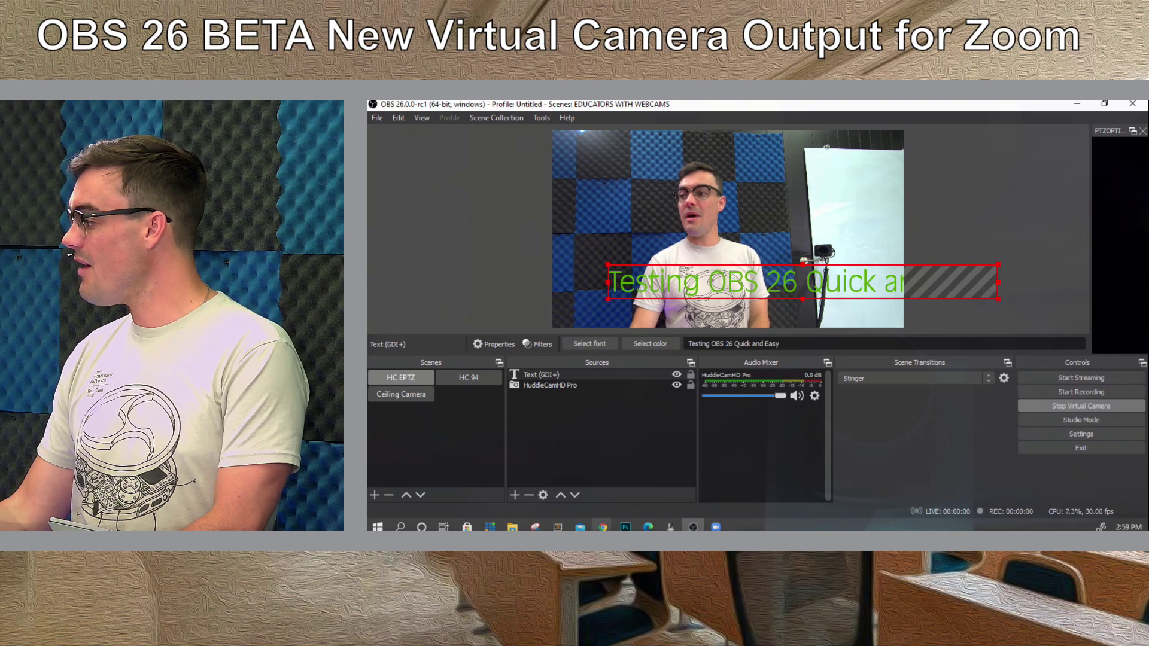
Bring the Google Slides presentation forward and advance to slide 4 on OBS 26 features.
{"action": "mouse_move", "coordinate": [603, 527]}
{"action": "left_click", "coordinate": [823, 473]}
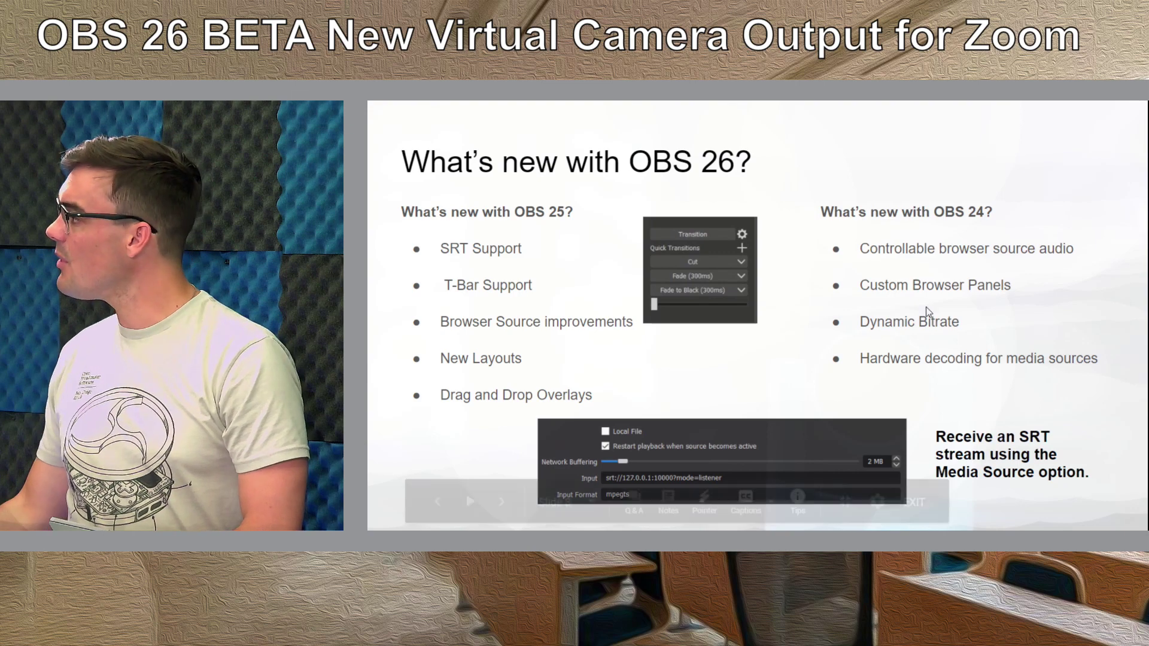
{"action": "key", "text": "Right"}
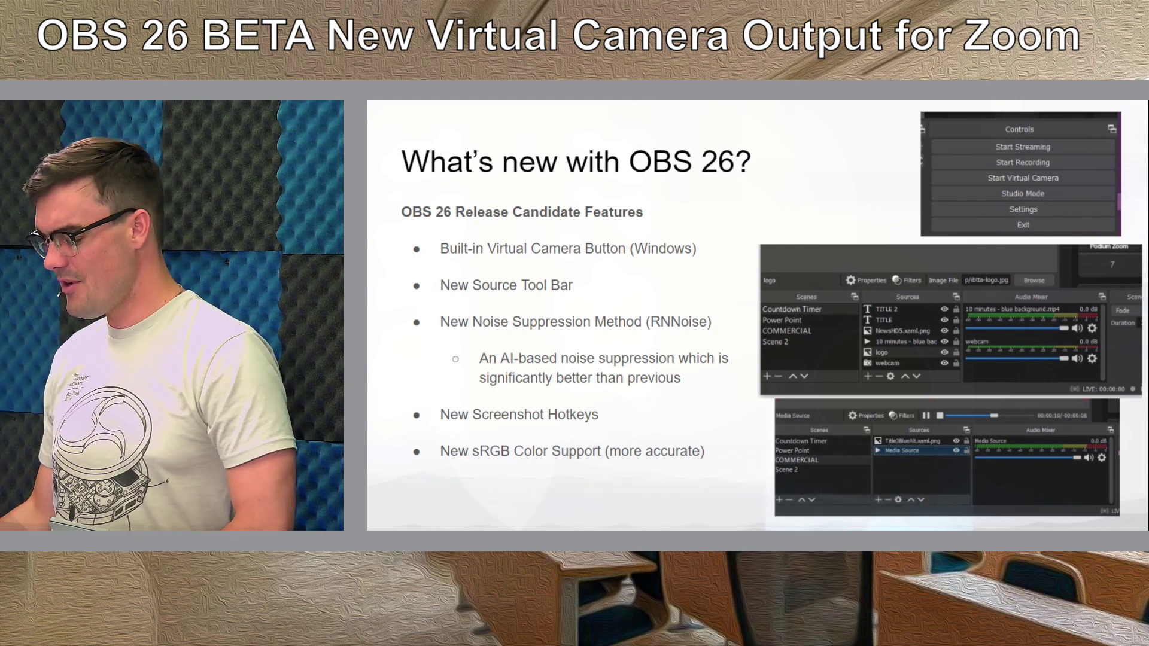
Switch back to OBS Studio and stop its virtual camera output.
{"action": "key", "text": "alt+Tab"}
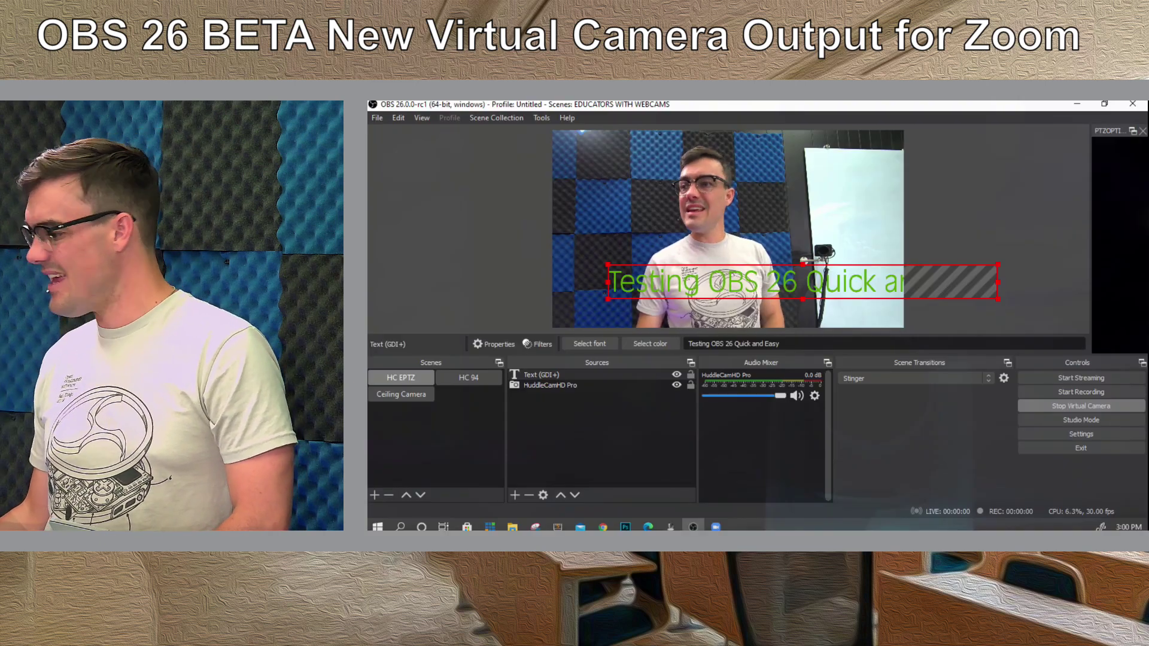
{"action": "key", "text": "alt+Tab"}
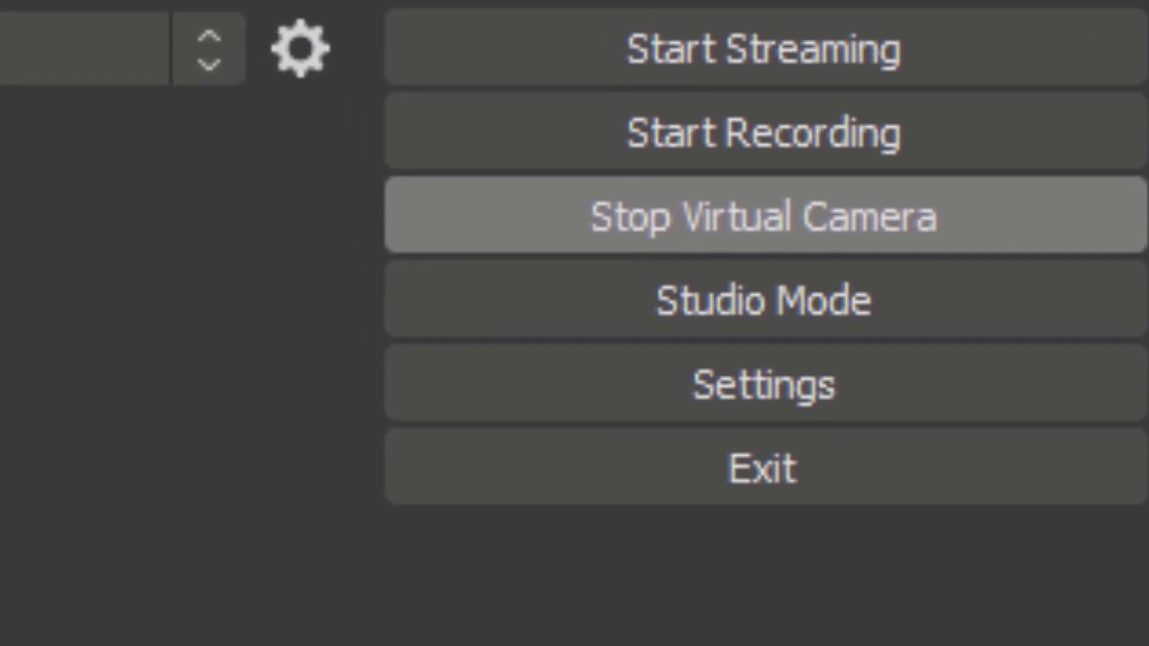
{"action": "left_click", "coordinate": [835, 208]}
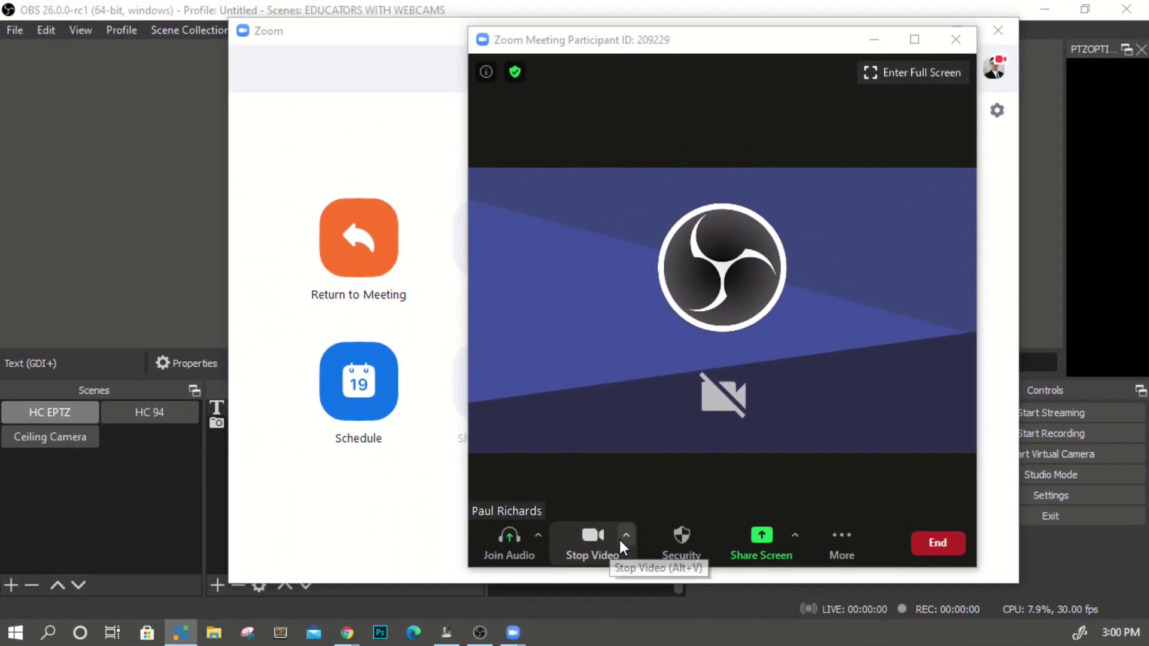
Keep OBS Virtual Camera as Zoom's video source, restart the OBS virtual camera, and bring the meeting forward.
{"action": "left_click", "coordinate": [0, 534]}
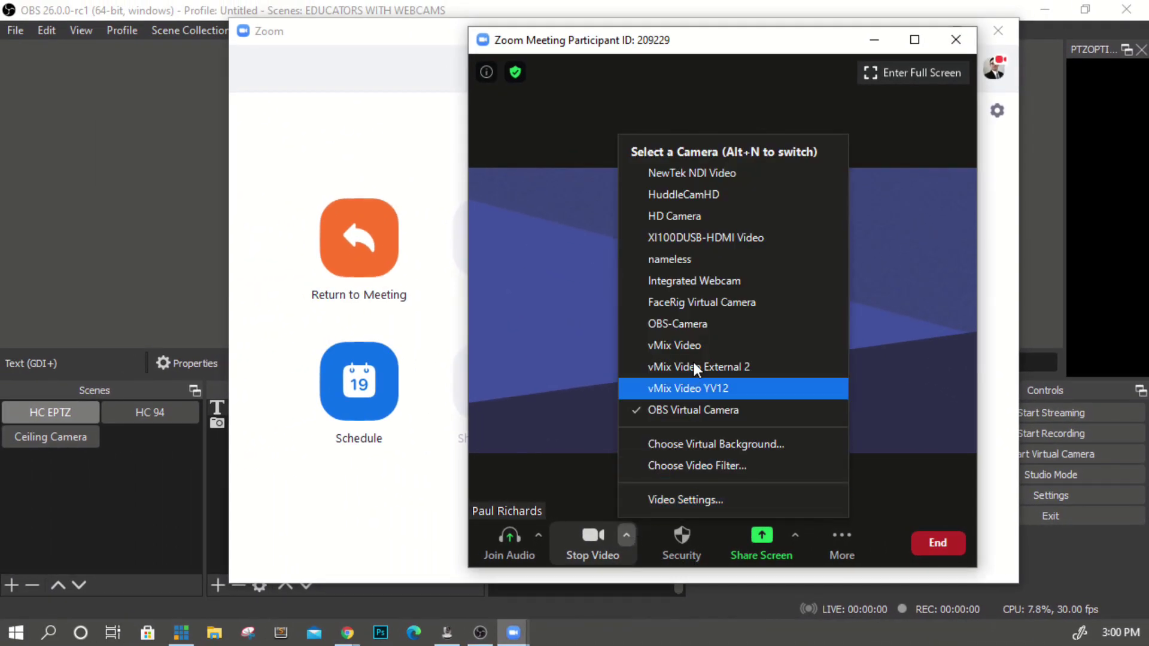
{"action": "left_click", "coordinate": [523, 397]}
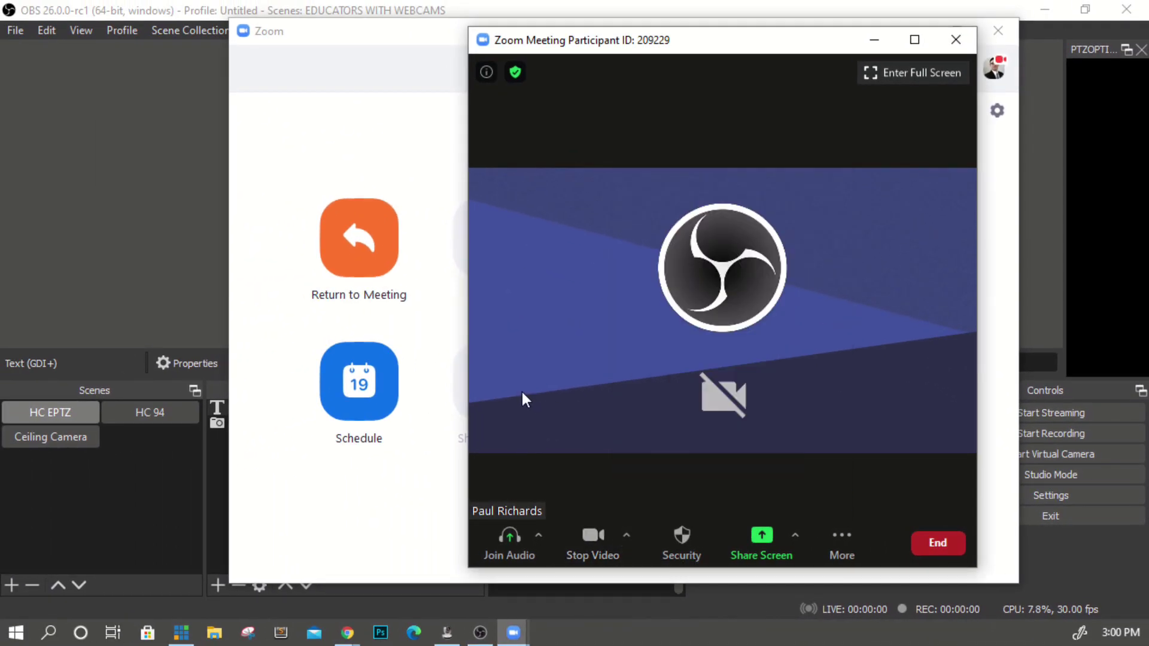
{"action": "left_click_drag", "start_coordinate": [826, 67], "coordinate": [747, 70]}
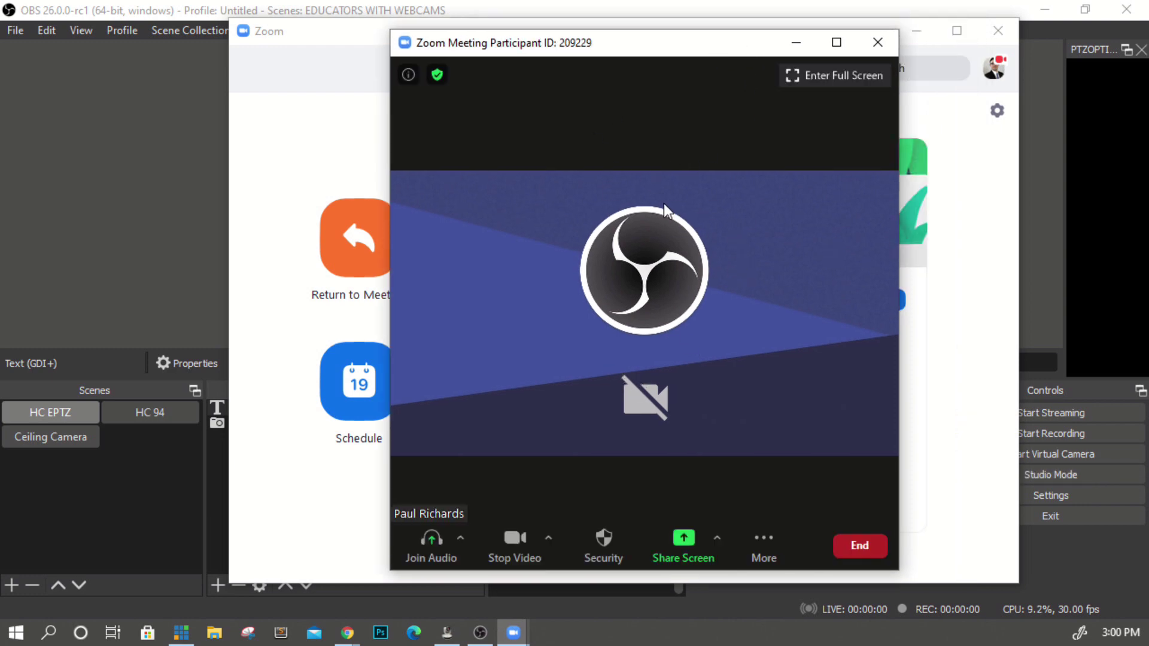
{"action": "left_click", "coordinate": [1061, 456]}
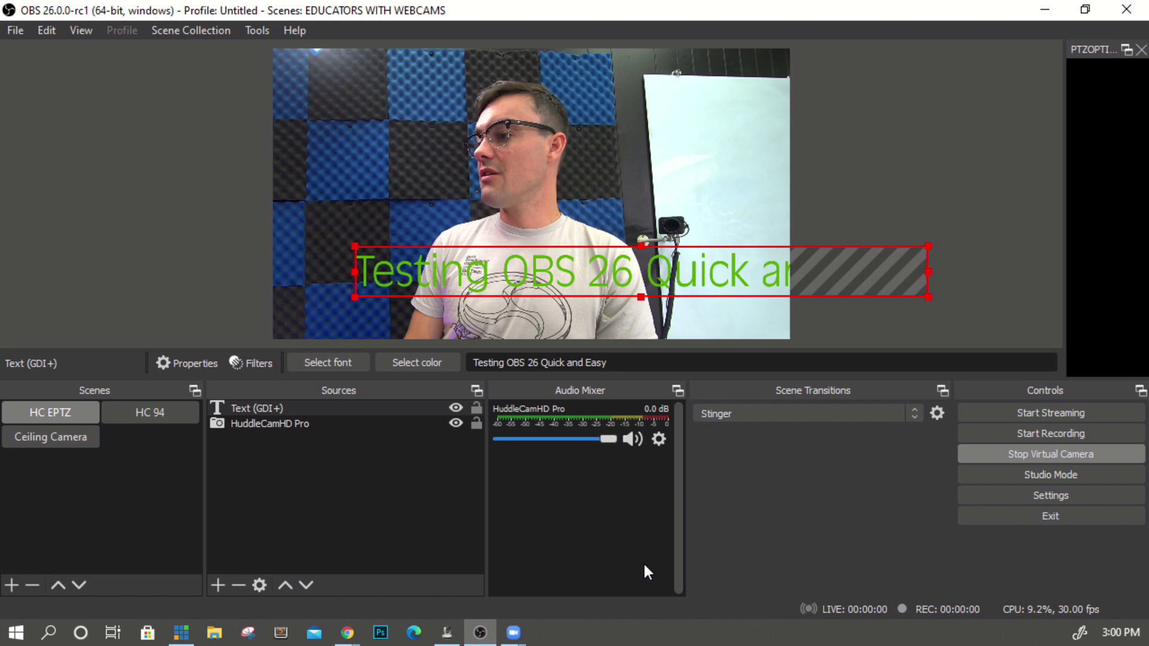
{"action": "mouse_move", "coordinate": [511, 620]}
{"action": "left_click", "coordinate": [563, 548]}
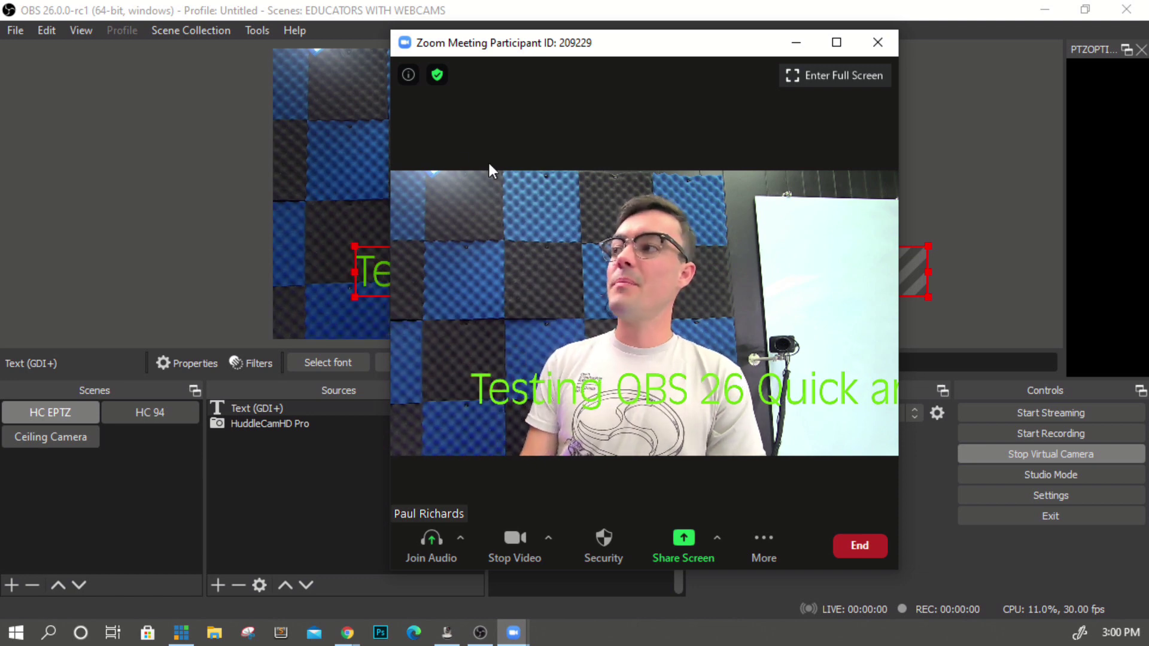
{"action": "left_click", "coordinate": [150, 236]}
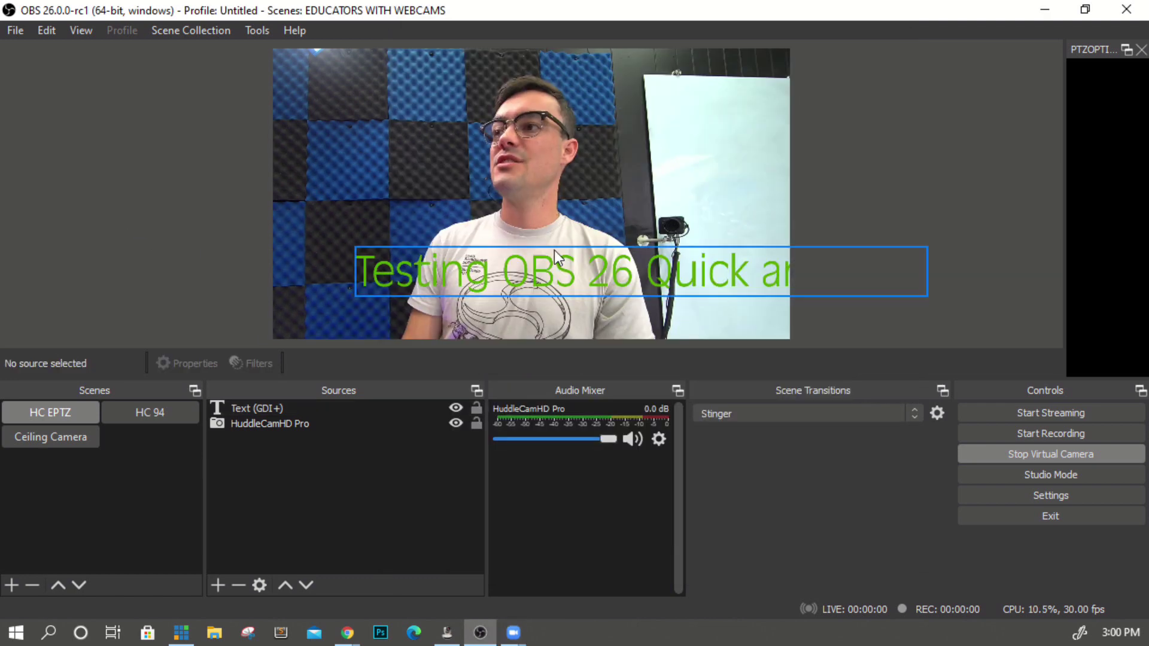
Move the text overlay to the frame's left edge and shrink it to fit.
{"action": "left_click", "coordinate": [329, 431]}
{"action": "left_click_drag", "start_coordinate": [569, 287], "coordinate": [488, 293]}
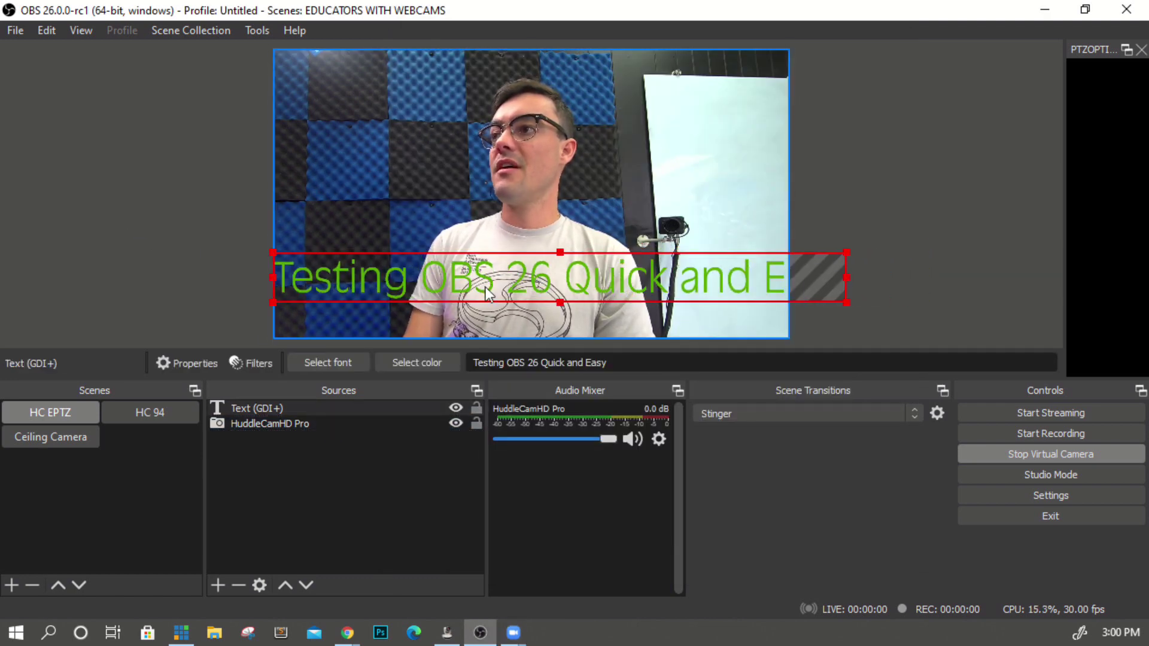
{"action": "left_click_drag", "start_coordinate": [846, 253], "coordinate": [790, 258]}
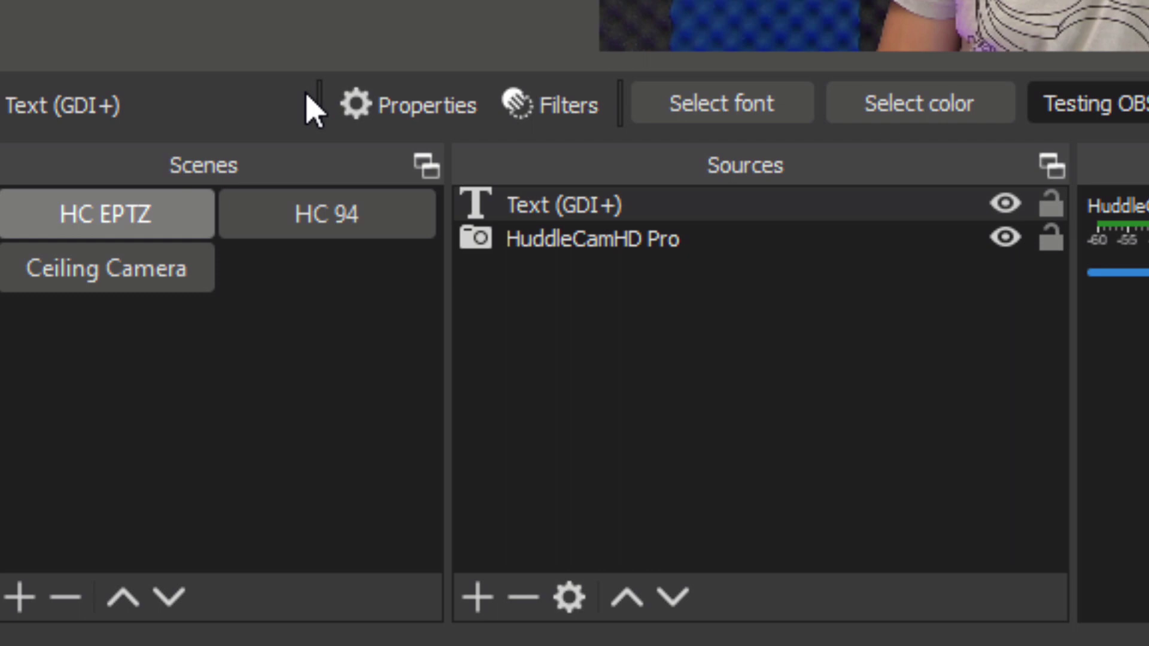
Toggle selection between the Text (GDI+) and HuddleCamHD Pro sources, ending on the text source.
{"action": "left_click", "coordinate": [625, 218]}
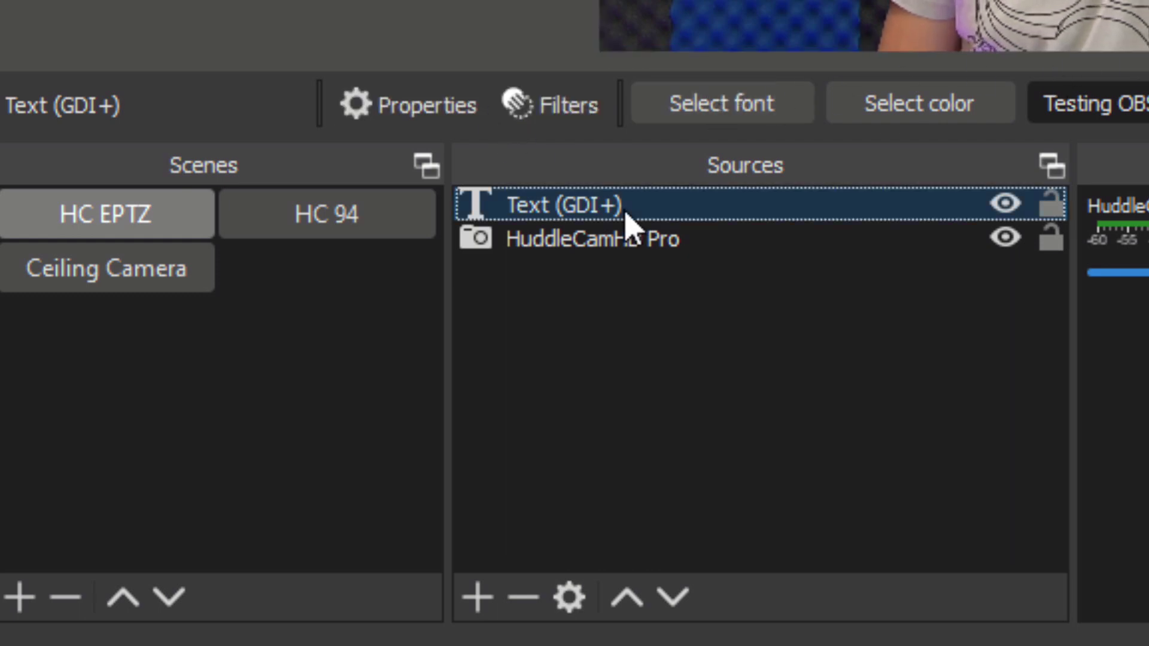
{"action": "left_click", "coordinate": [622, 245]}
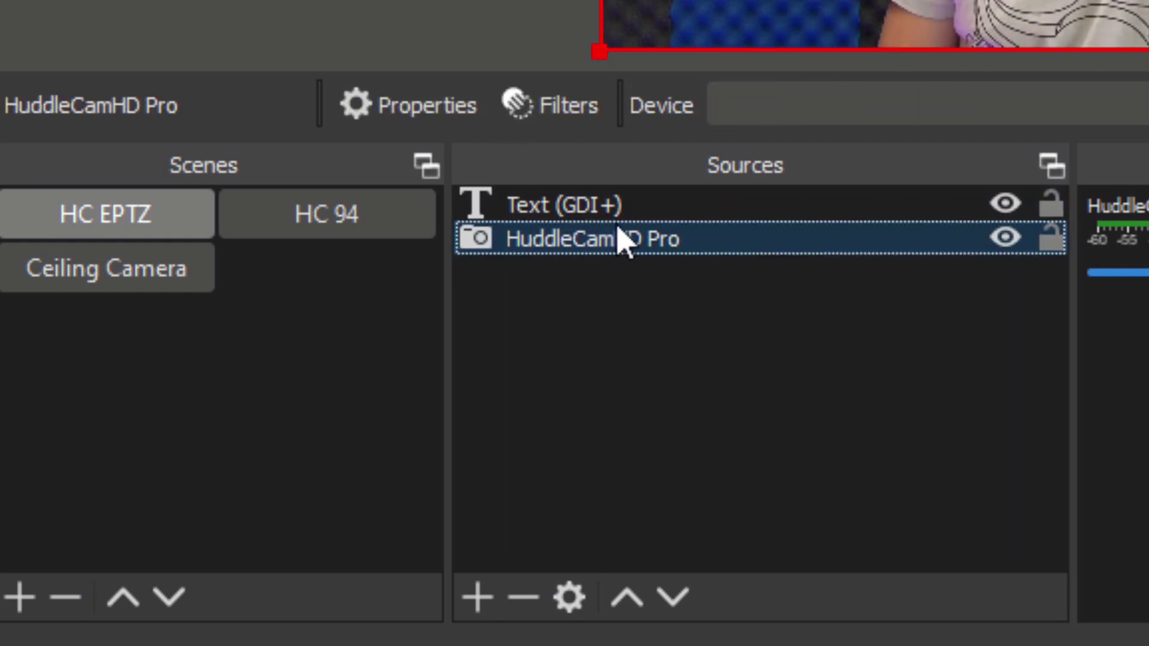
{"action": "left_click", "coordinate": [627, 211]}
{"action": "left_click", "coordinate": [635, 242]}
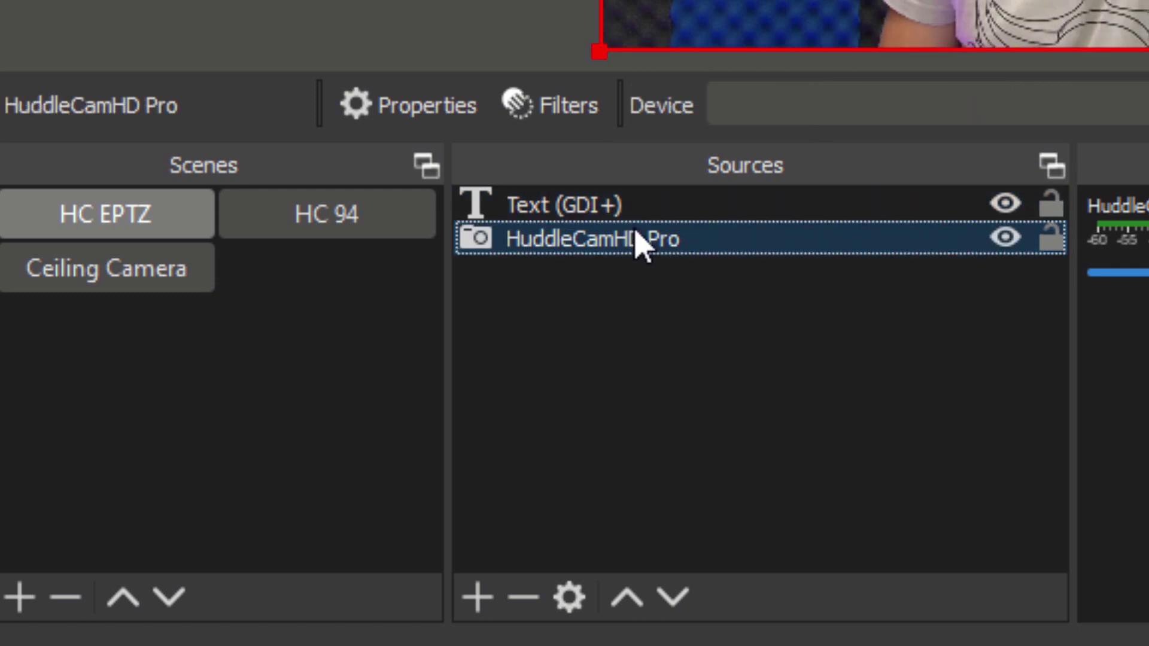
{"action": "left_click", "coordinate": [633, 205]}
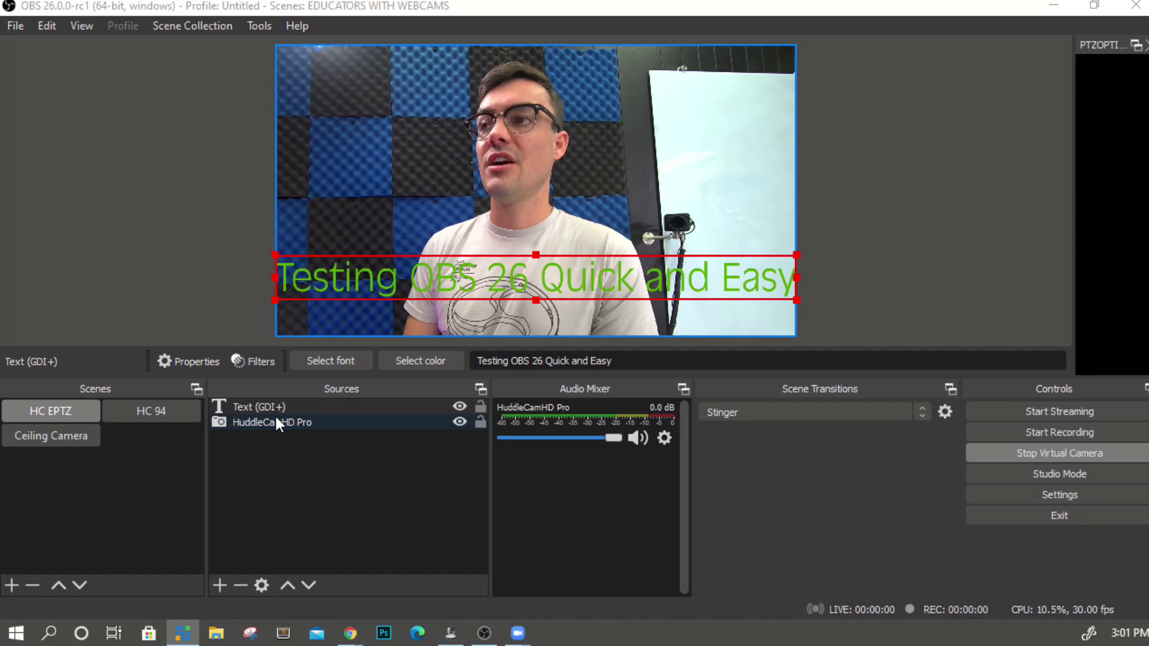
Replace the overlay text with 'What is in this itle'.
{"action": "left_click", "coordinate": [377, 353]}
{"action": "double_click", "coordinate": [596, 363]}
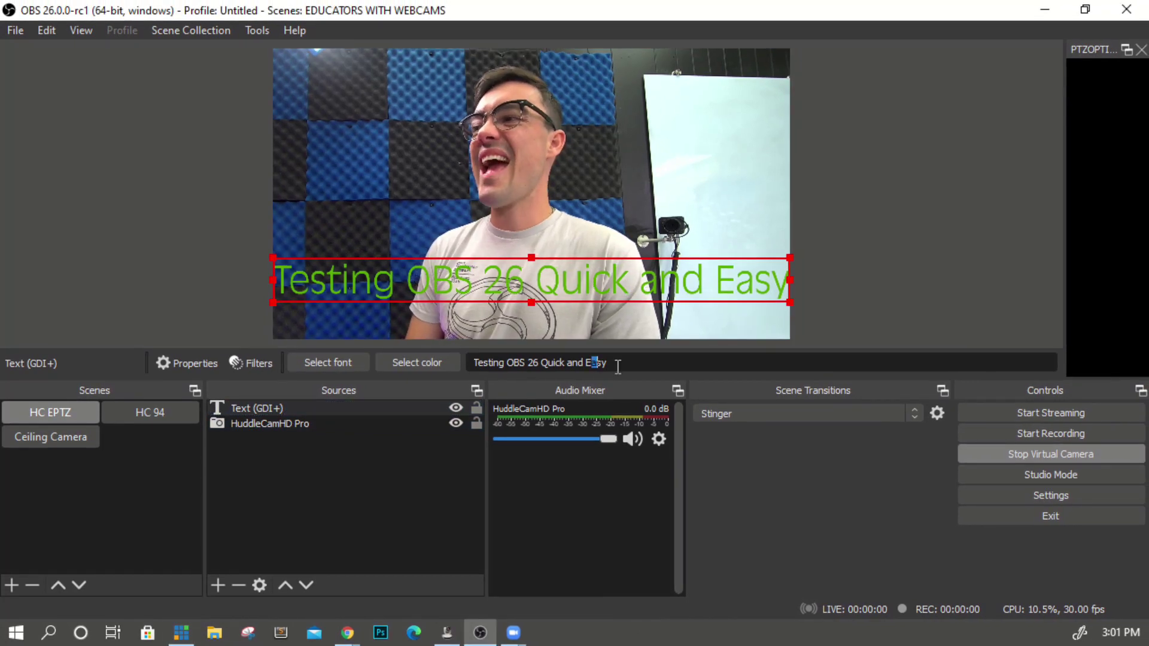
{"action": "left_click_drag", "start_coordinate": [597, 366], "coordinate": [473, 363]}
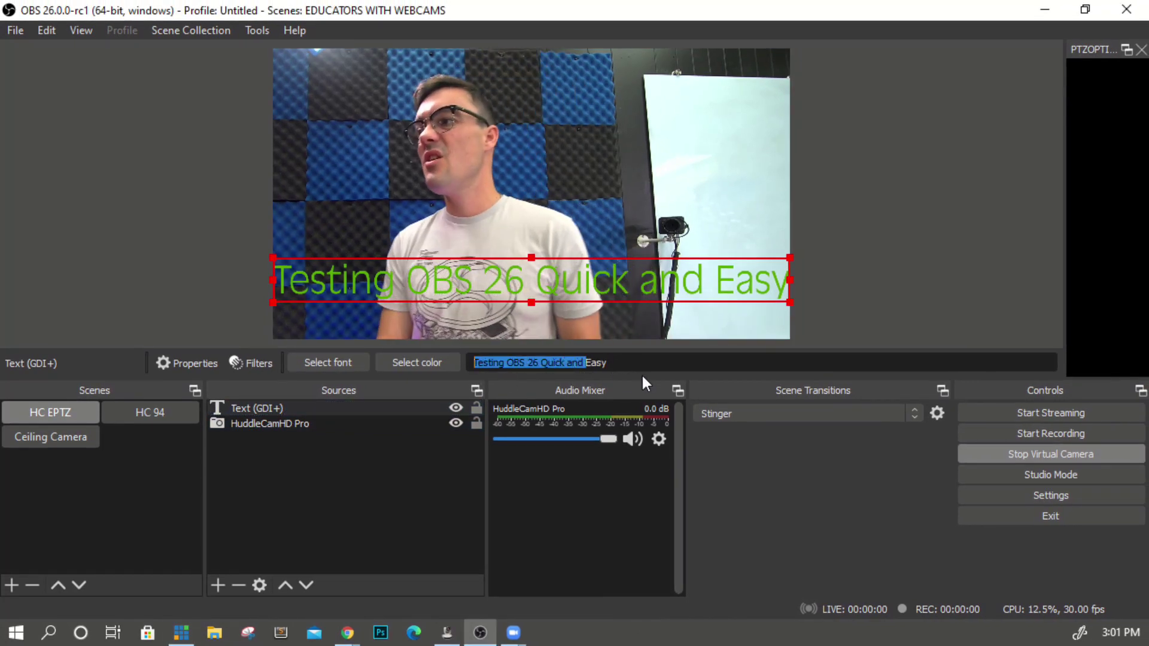
{"action": "left_click_drag", "start_coordinate": [585, 363], "coordinate": [561, 363]}
{"action": "key", "text": "ctrl+a"}
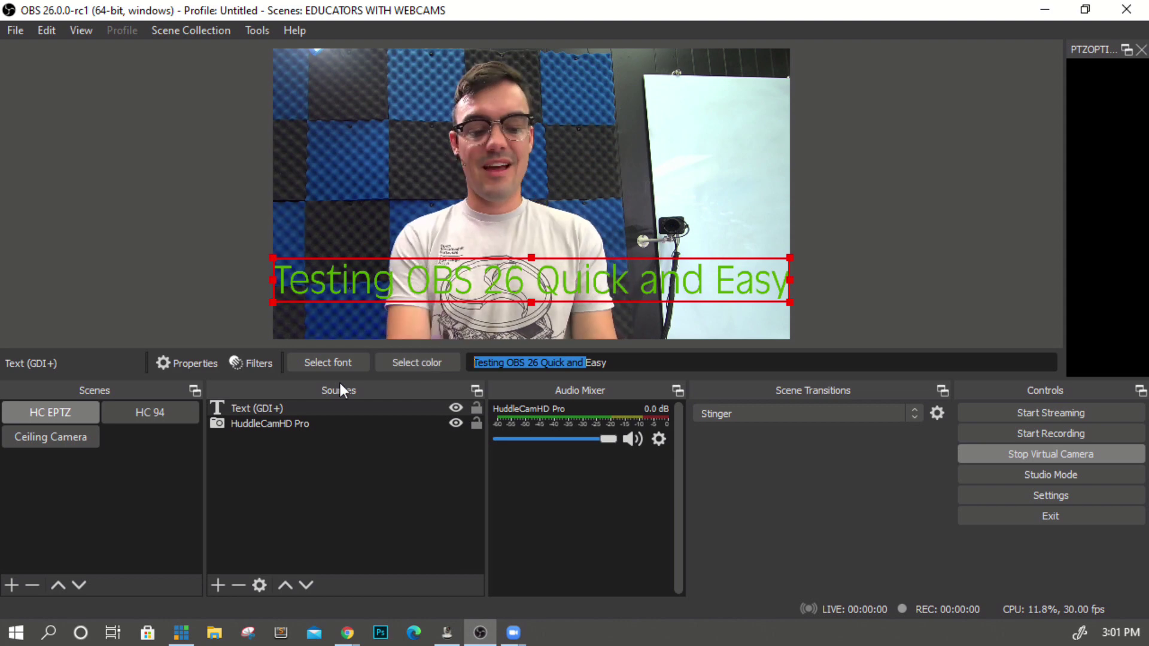
{"action": "type", "text": "What is in this itle"}
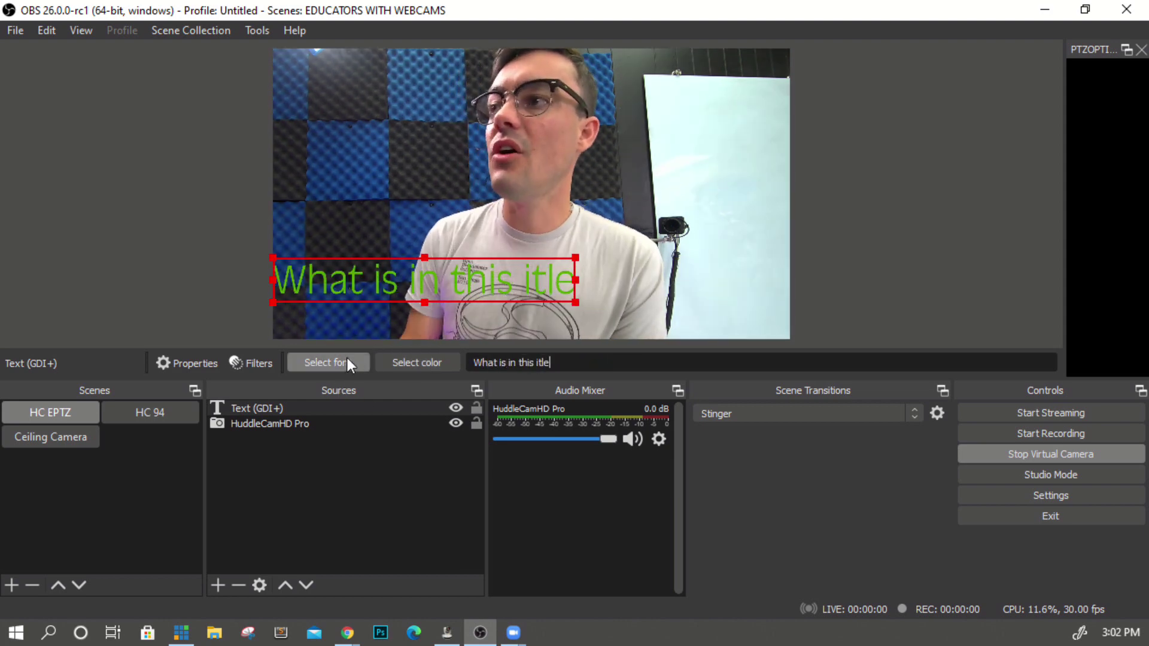
Set the overlay font to Antique Olive Std Black and its colour to pink.
{"action": "left_click", "coordinate": [330, 362]}
{"action": "left_click", "coordinate": [458, 268]}
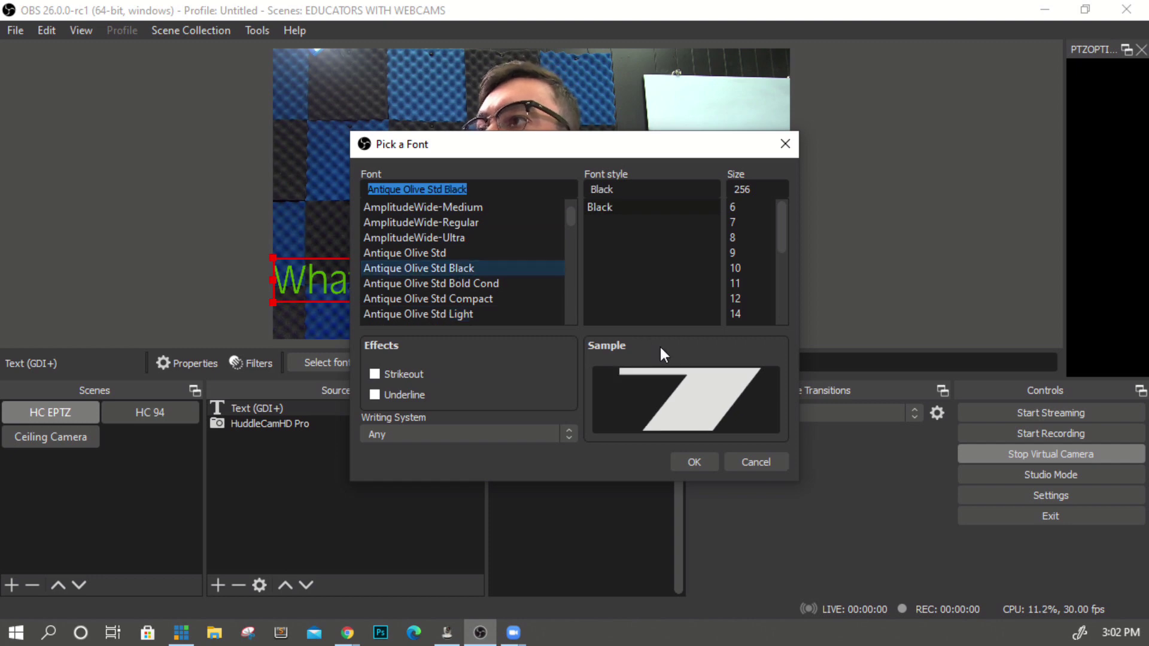
{"action": "left_click", "coordinate": [705, 464]}
{"action": "left_click", "coordinate": [441, 364]}
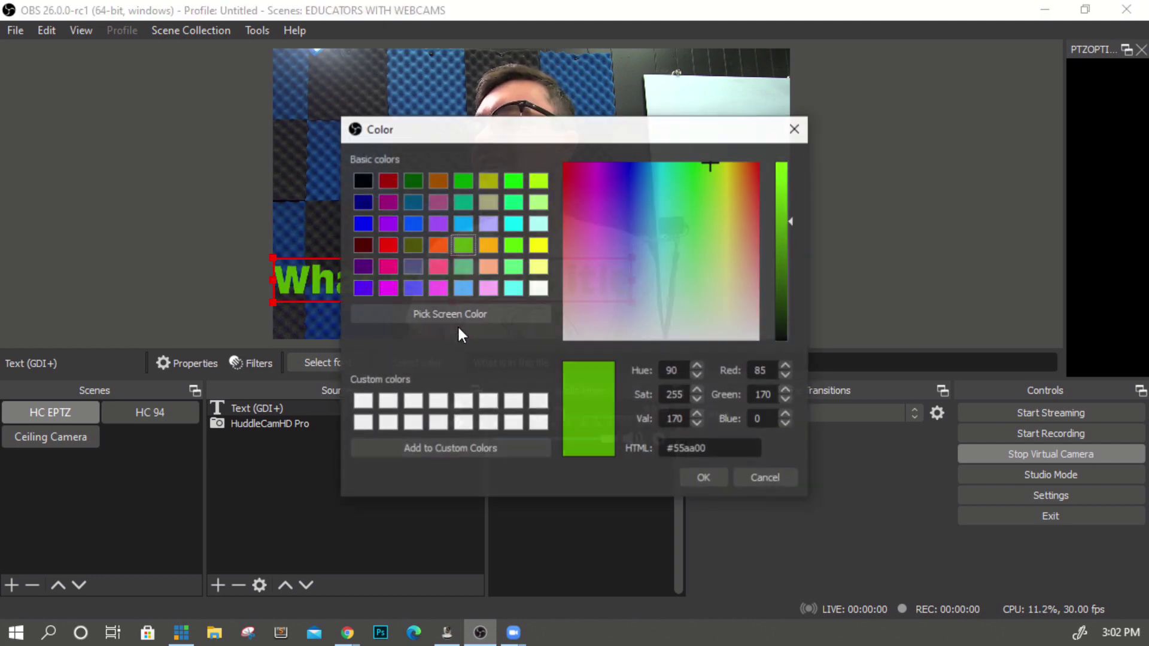
{"action": "left_click", "coordinate": [437, 266]}
{"action": "left_click", "coordinate": [705, 478]}
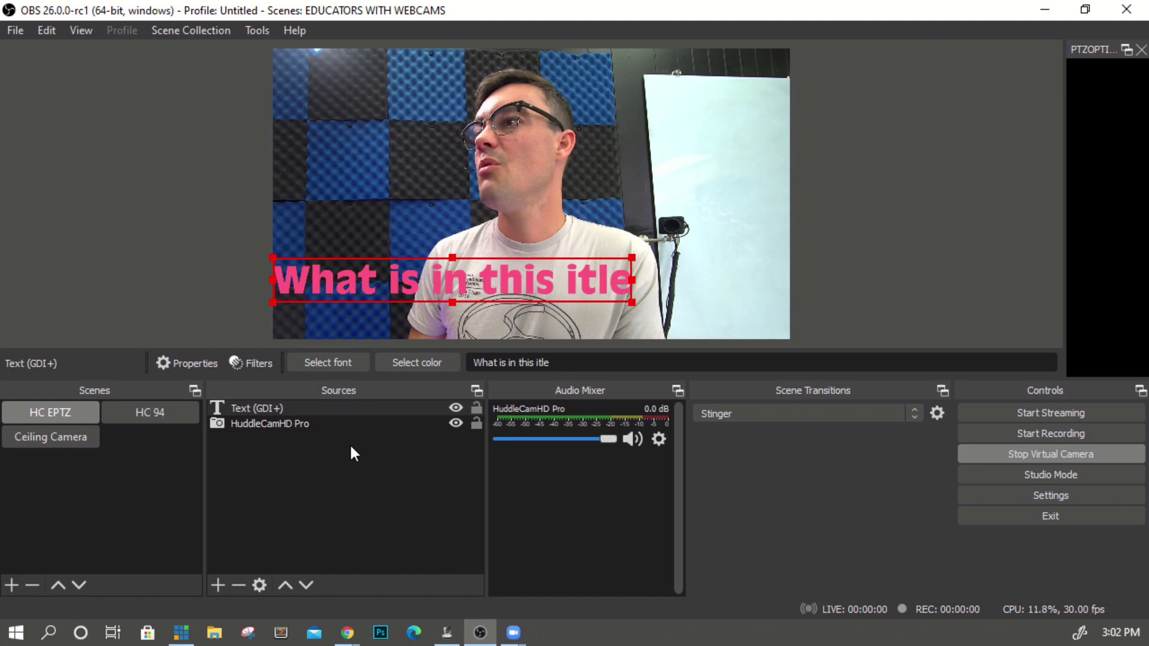
Close the text source's settings, check its empty Filters window, and close it.
{"action": "left_click", "coordinate": [206, 364]}
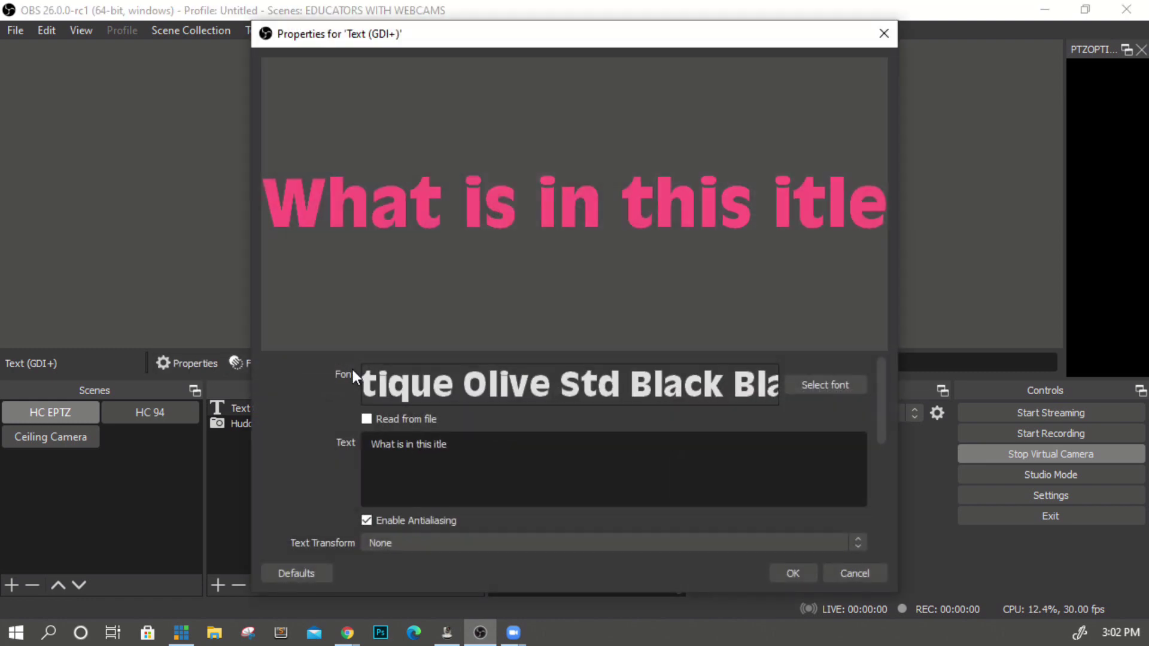
{"action": "left_click", "coordinate": [886, 34]}
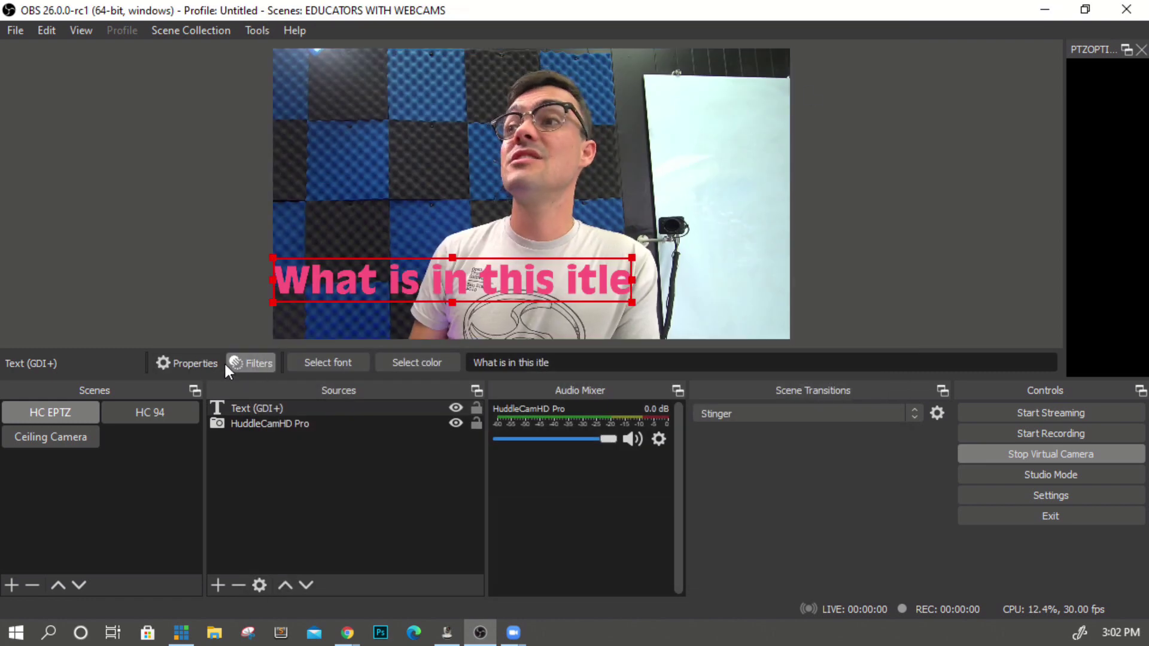
{"action": "left_click", "coordinate": [257, 362]}
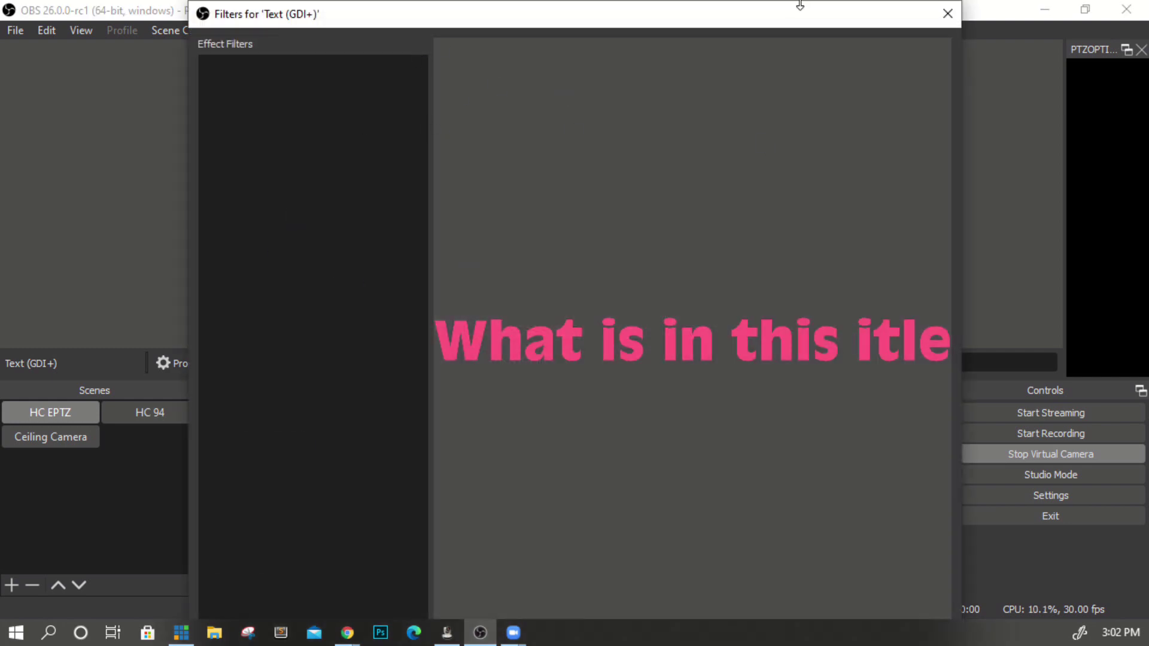
{"action": "left_click_drag", "start_coordinate": [800, 6], "coordinate": [815, 221]}
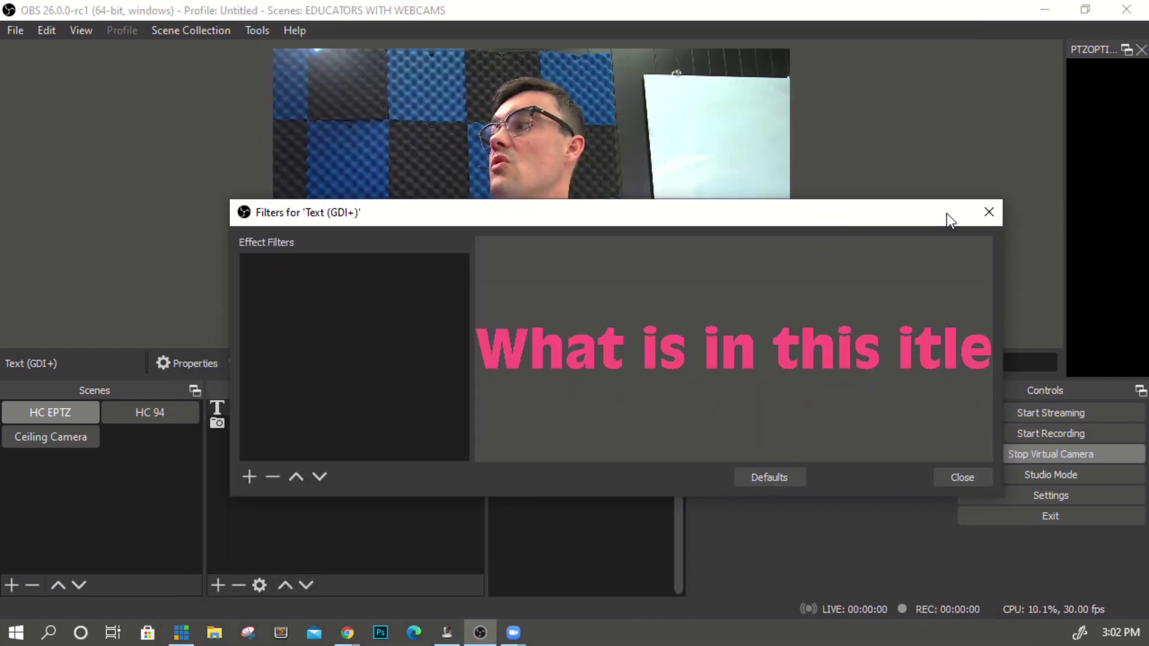
{"action": "left_click", "coordinate": [991, 213]}
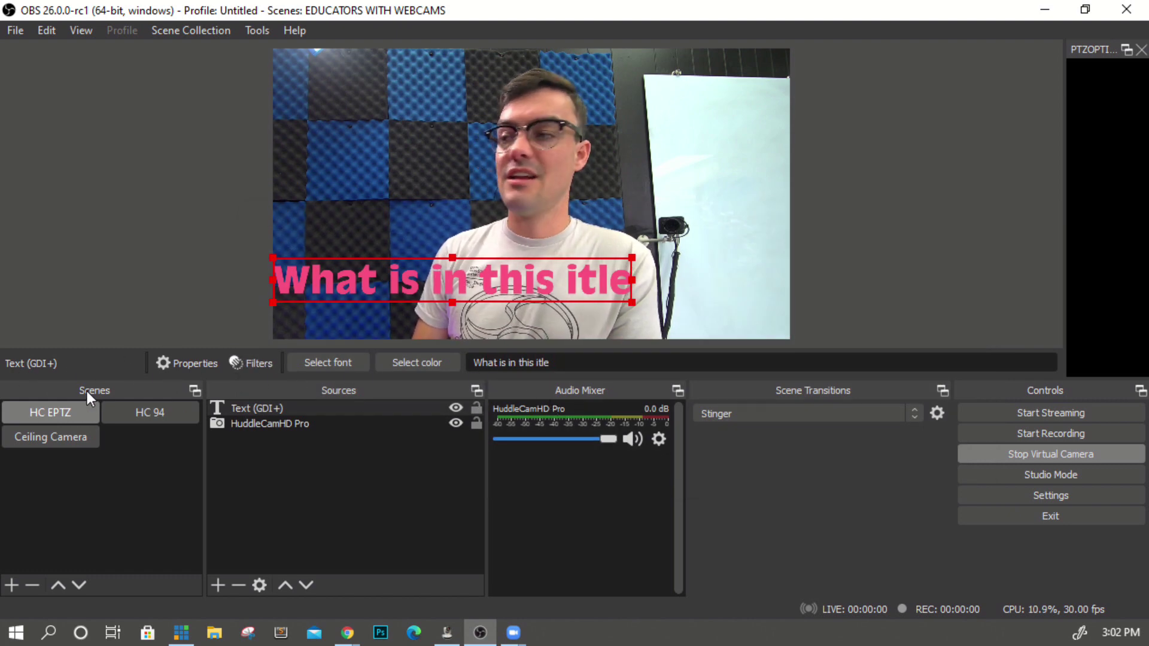
Check the HuddleCamHD Pro camera device list without changing it, then deselect sources.
{"action": "left_click", "coordinate": [251, 422]}
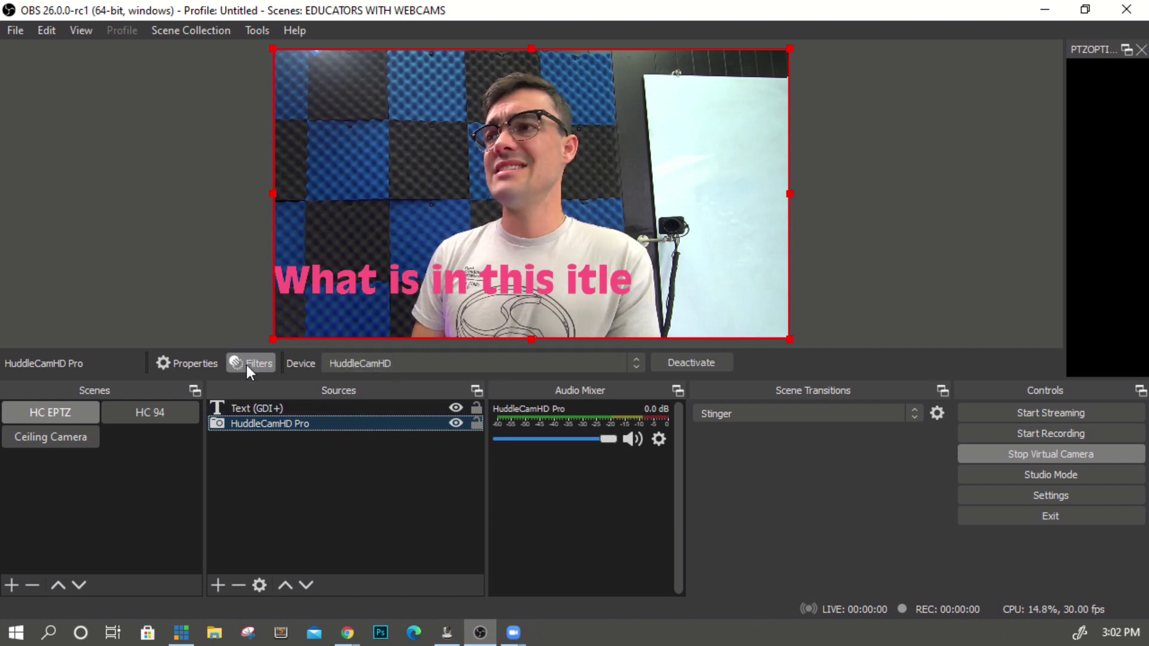
{"action": "left_click", "coordinate": [471, 365]}
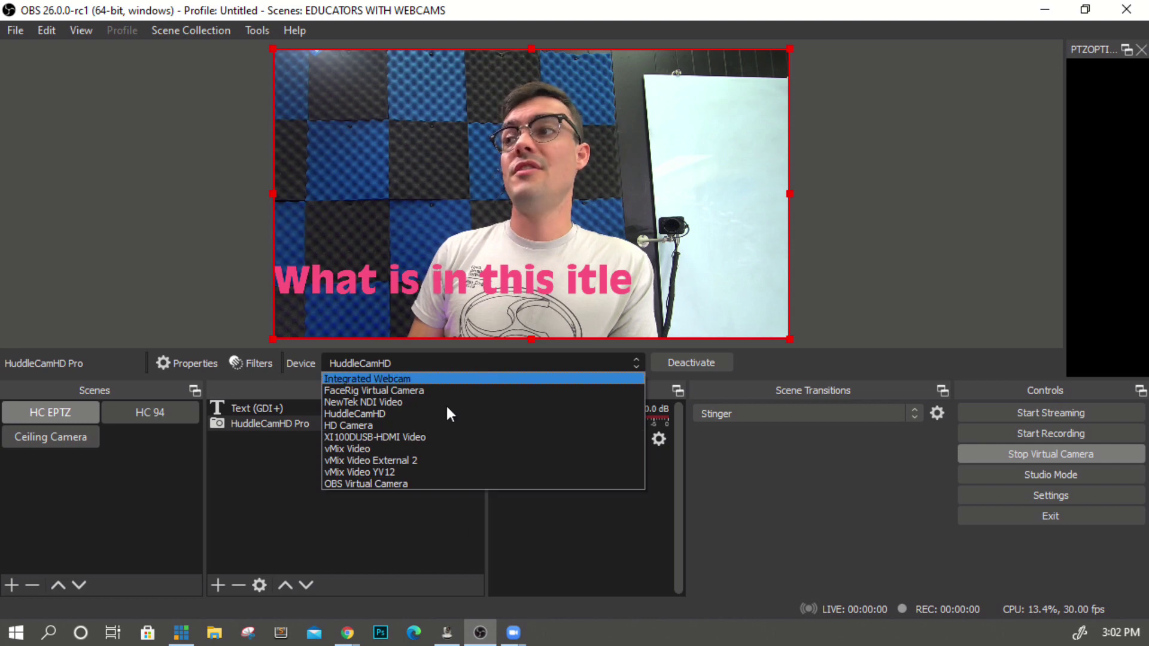
{"action": "left_click", "coordinate": [296, 464]}
{"action": "left_click", "coordinate": [295, 464]}
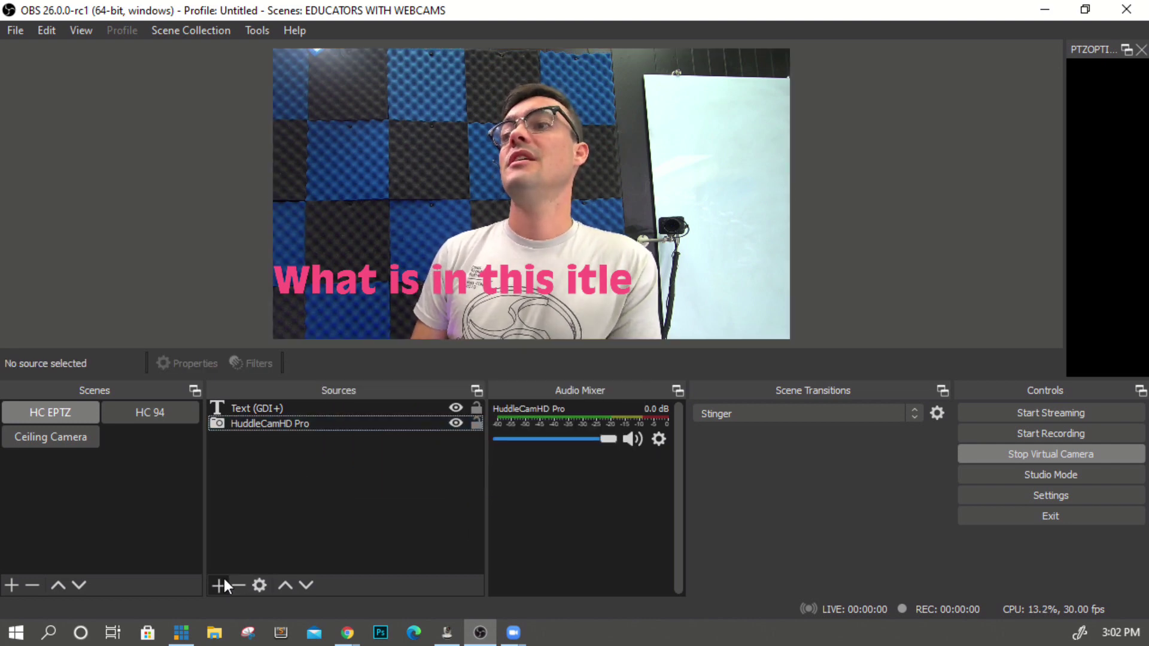
Add an NDI™ Source fed by HuddleCamHD Camera (Channel 1).
{"action": "left_click", "coordinate": [224, 582]}
{"action": "left_click", "coordinate": [257, 409]}
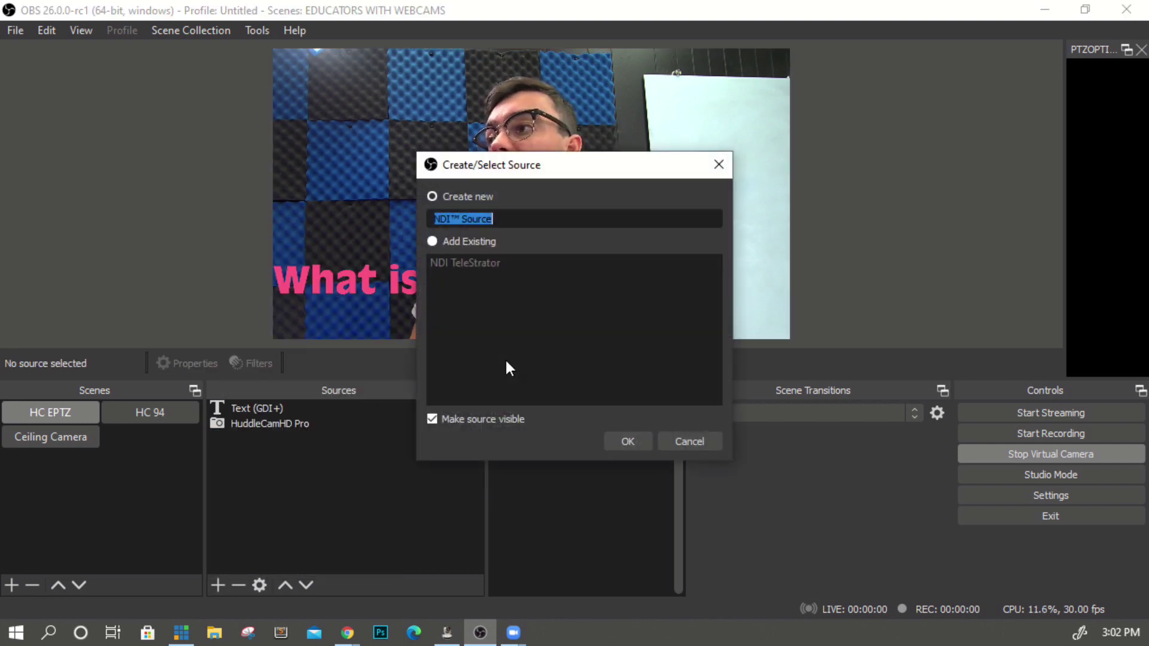
{"action": "left_click", "coordinate": [635, 439]}
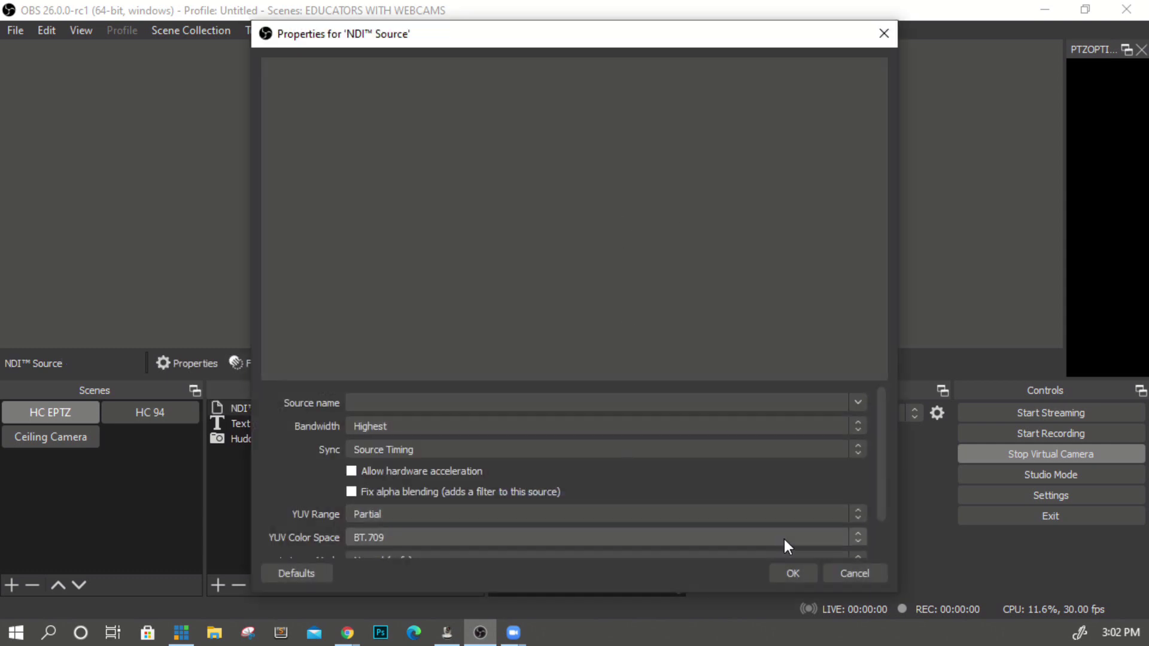
{"action": "left_click", "coordinate": [859, 401]}
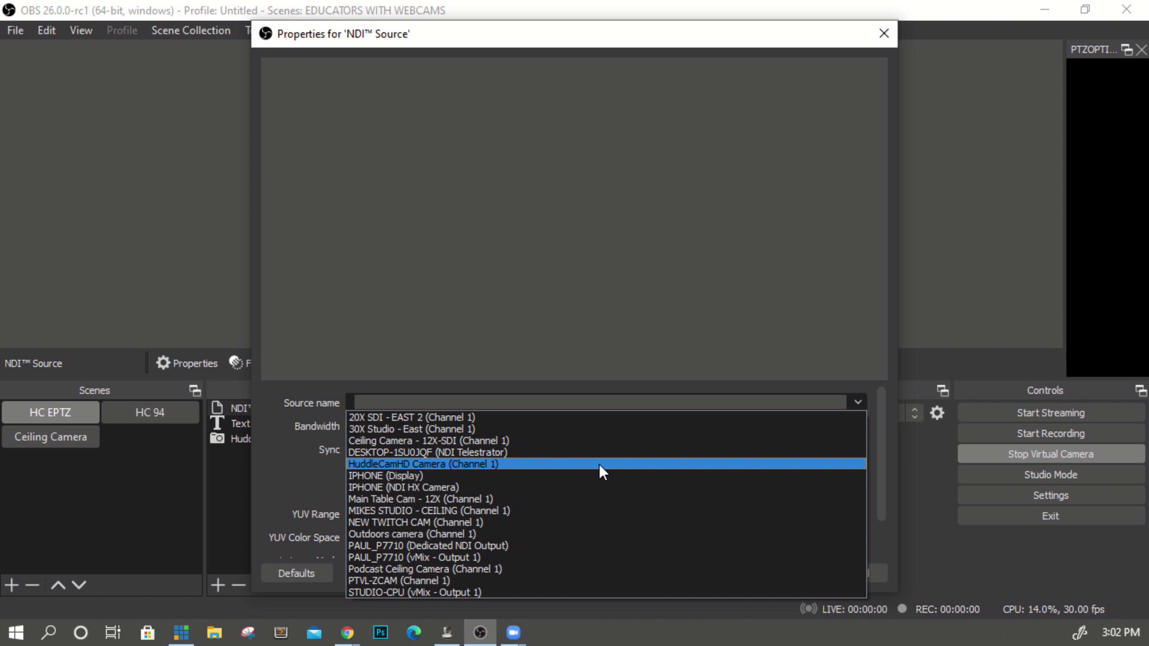
{"action": "left_click", "coordinate": [601, 464]}
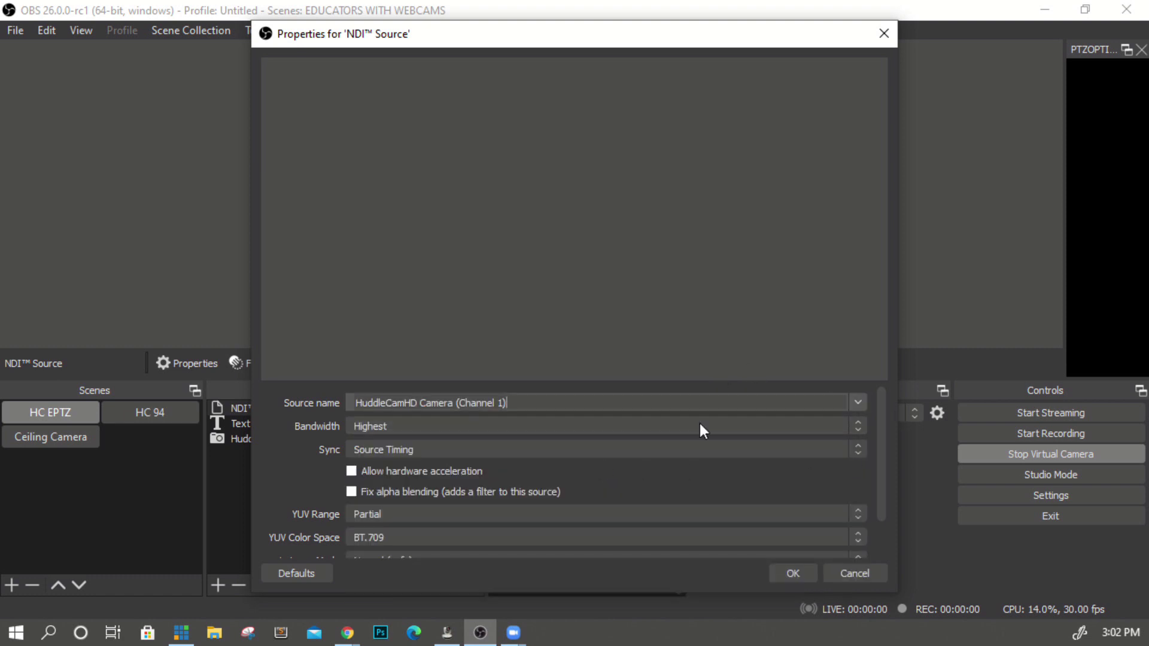
{"action": "left_click", "coordinate": [793, 573]}
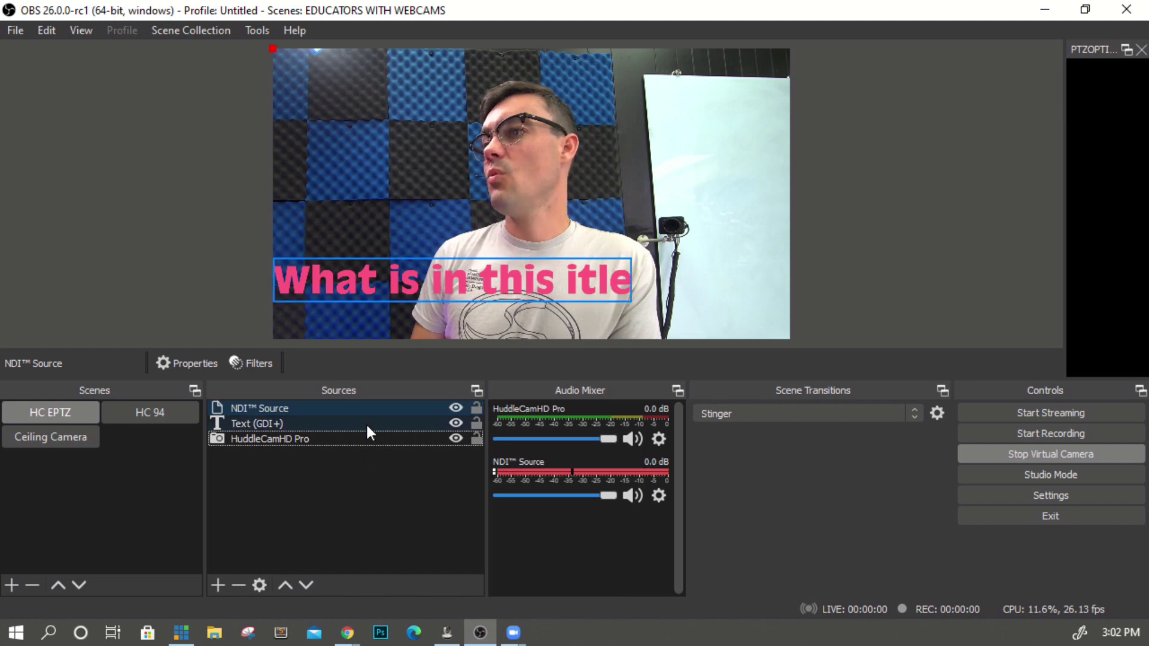
Reorder the sources so NDI™ Source sits above HuddleCamHD Pro at the top.
{"action": "left_click", "coordinate": [342, 438]}
{"action": "left_click_drag", "start_coordinate": [342, 438], "coordinate": [339, 398]}
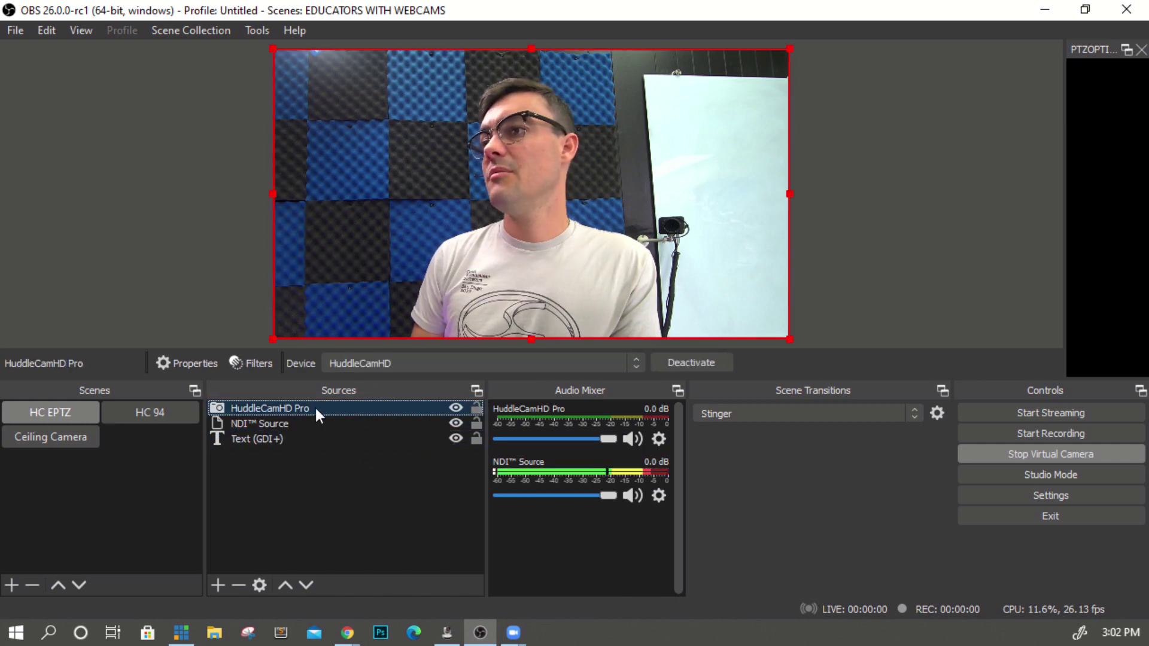
{"action": "left_click", "coordinate": [630, 361]}
{"action": "left_click", "coordinate": [631, 358]}
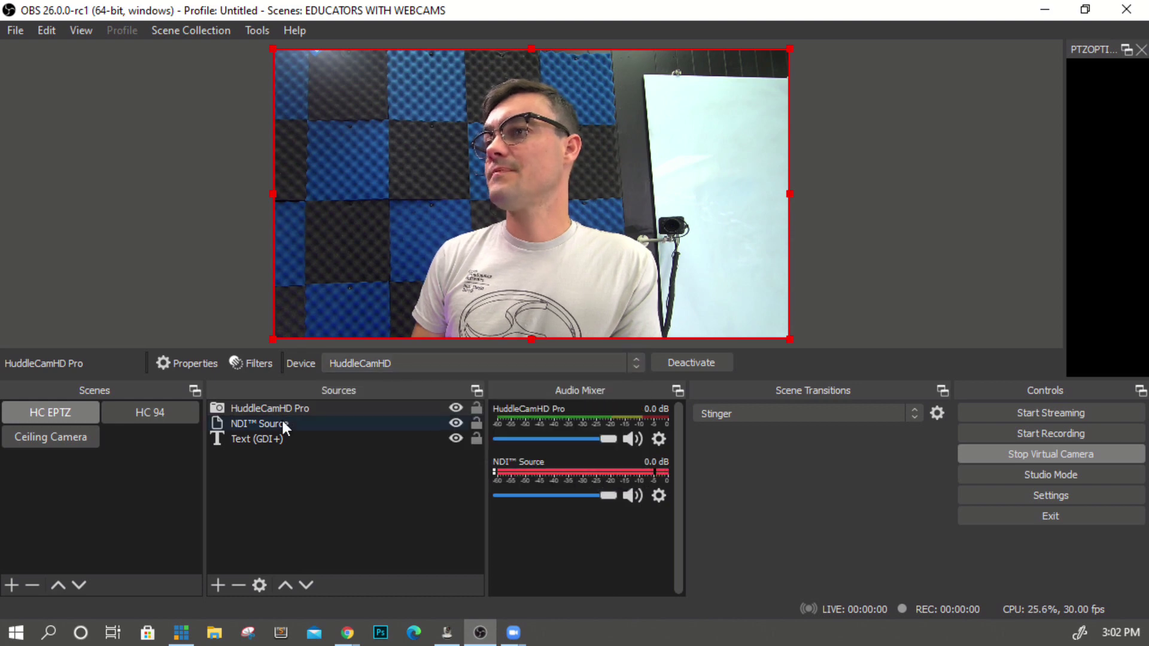
{"action": "left_click_drag", "start_coordinate": [281, 424], "coordinate": [366, 407]}
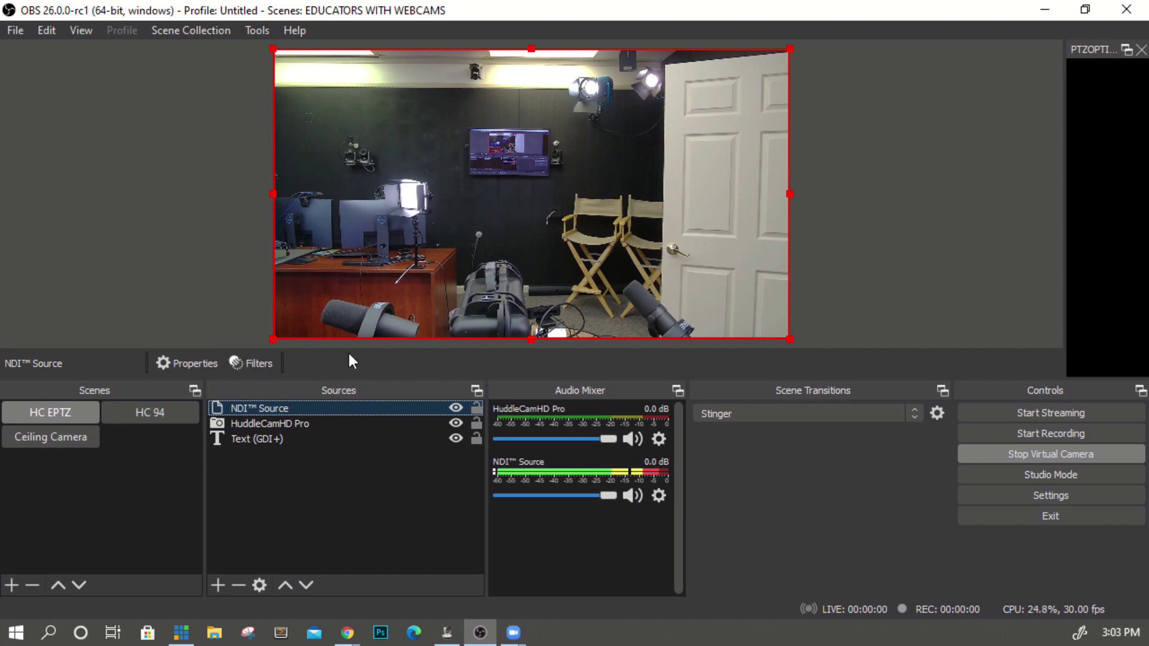
Review the NDI™ Source feed settings without changes and close them.
{"action": "left_click", "coordinate": [195, 367]}
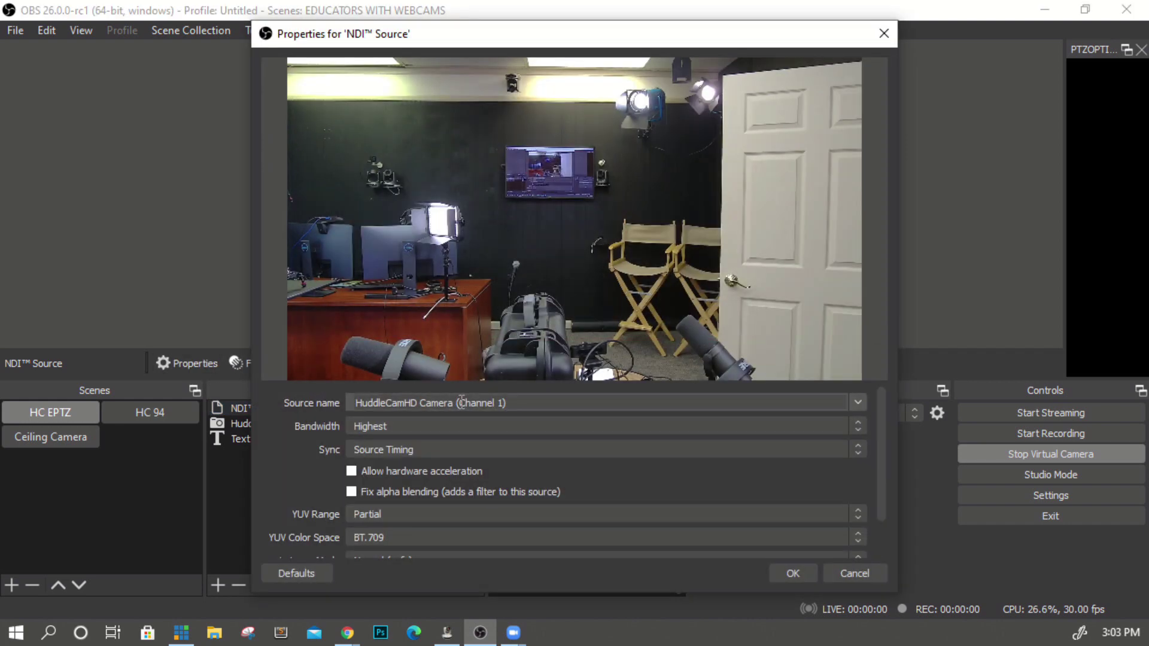
{"action": "left_click", "coordinate": [856, 400]}
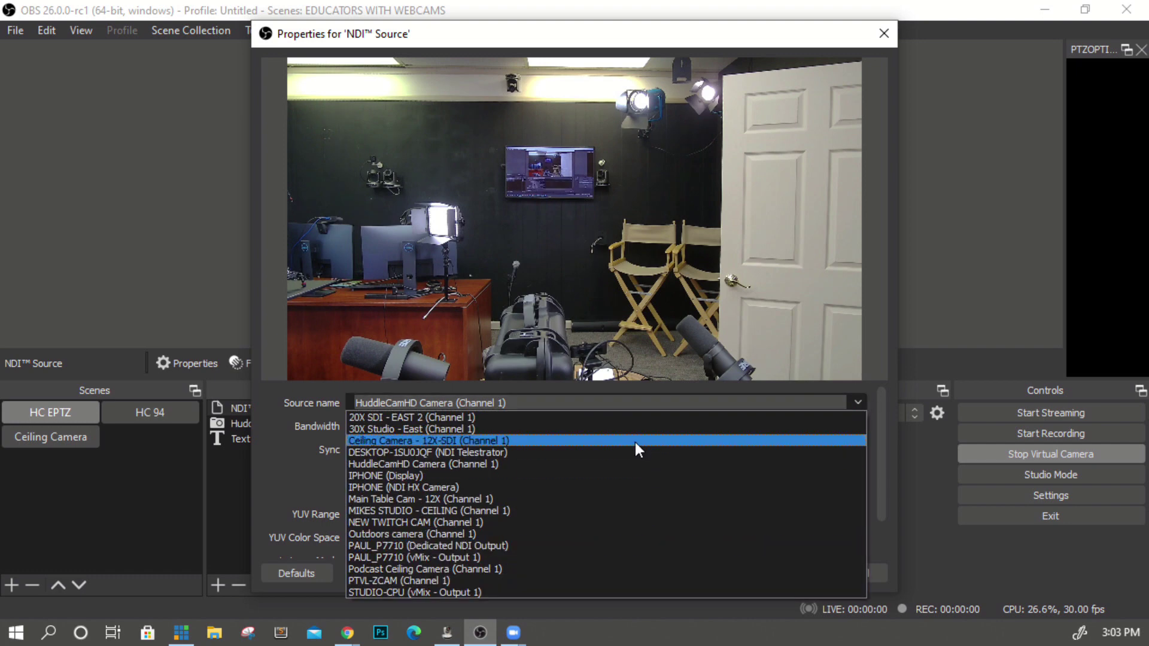
{"action": "left_click", "coordinate": [645, 267]}
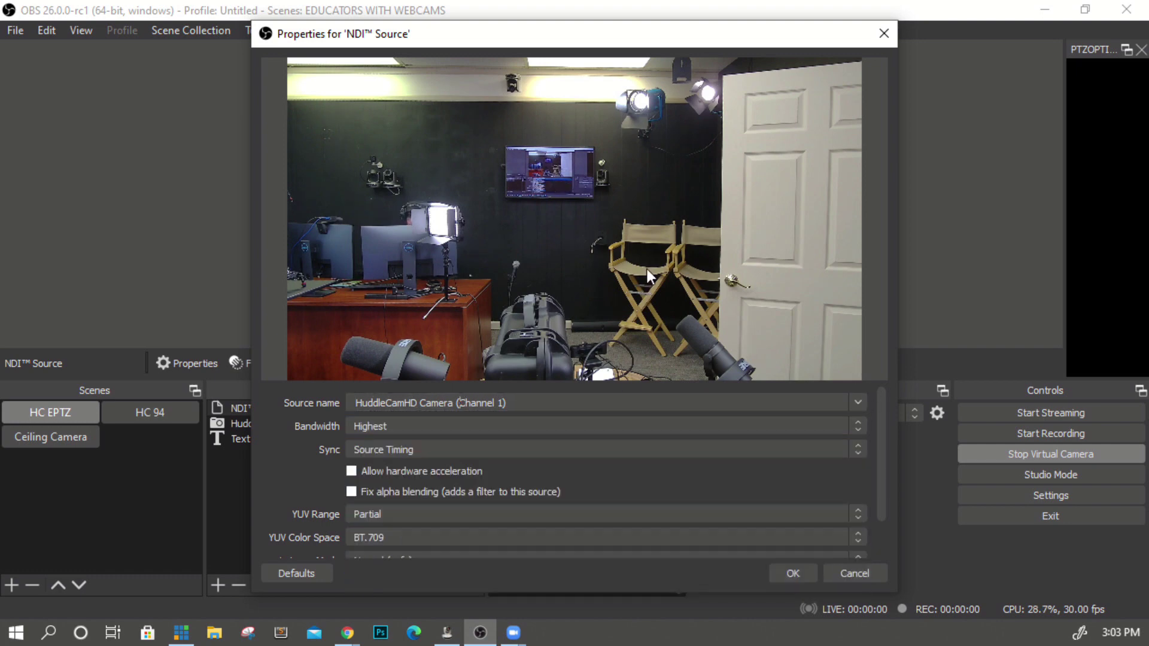
{"action": "left_click", "coordinate": [885, 35]}
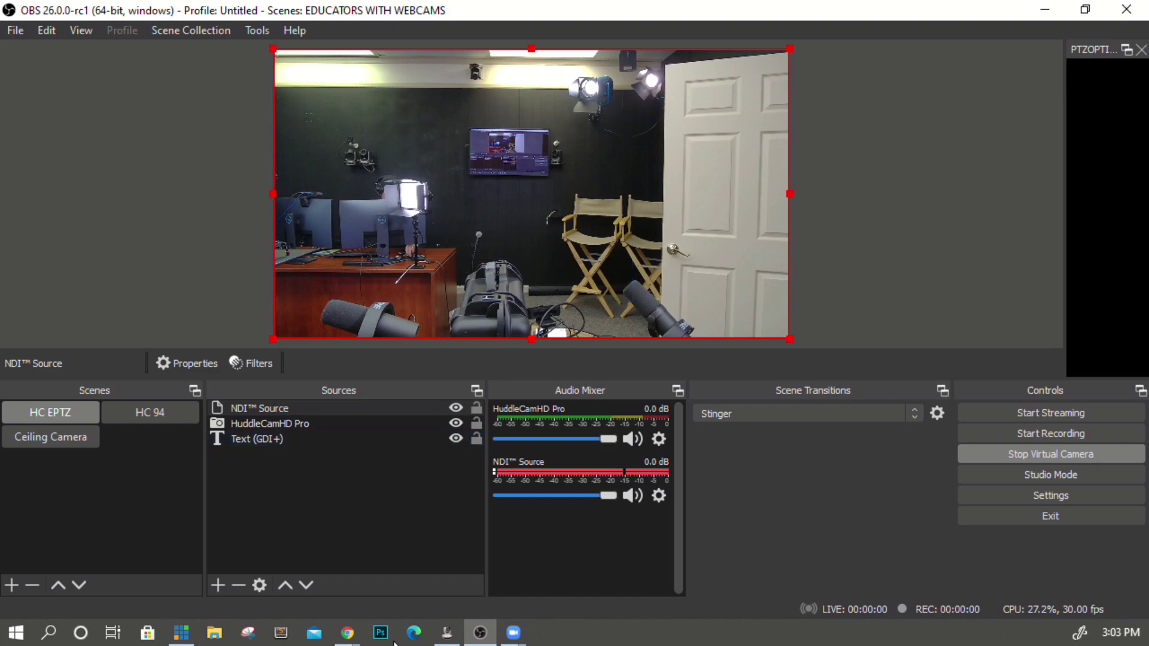
Show the OBS 26 Features slideshow from Chrome, then switch back to OBS Studio.
{"action": "mouse_move", "coordinate": [340, 637]}
{"action": "left_click", "coordinate": [687, 525]}
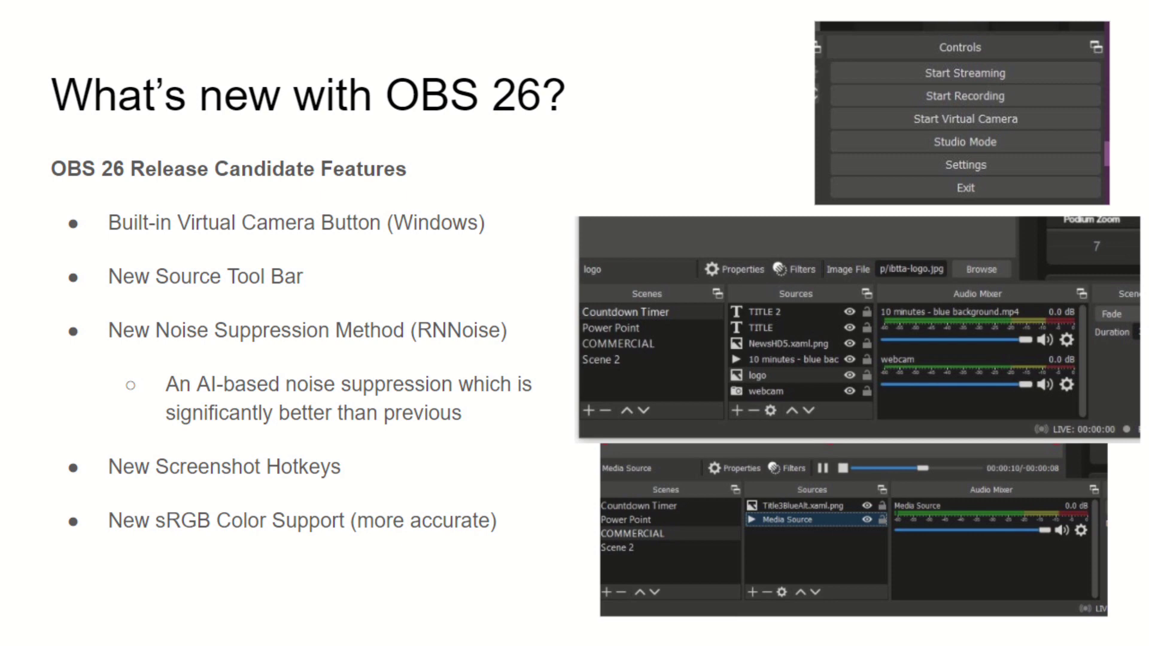
{"action": "mouse_move", "coordinate": [437, 280]}
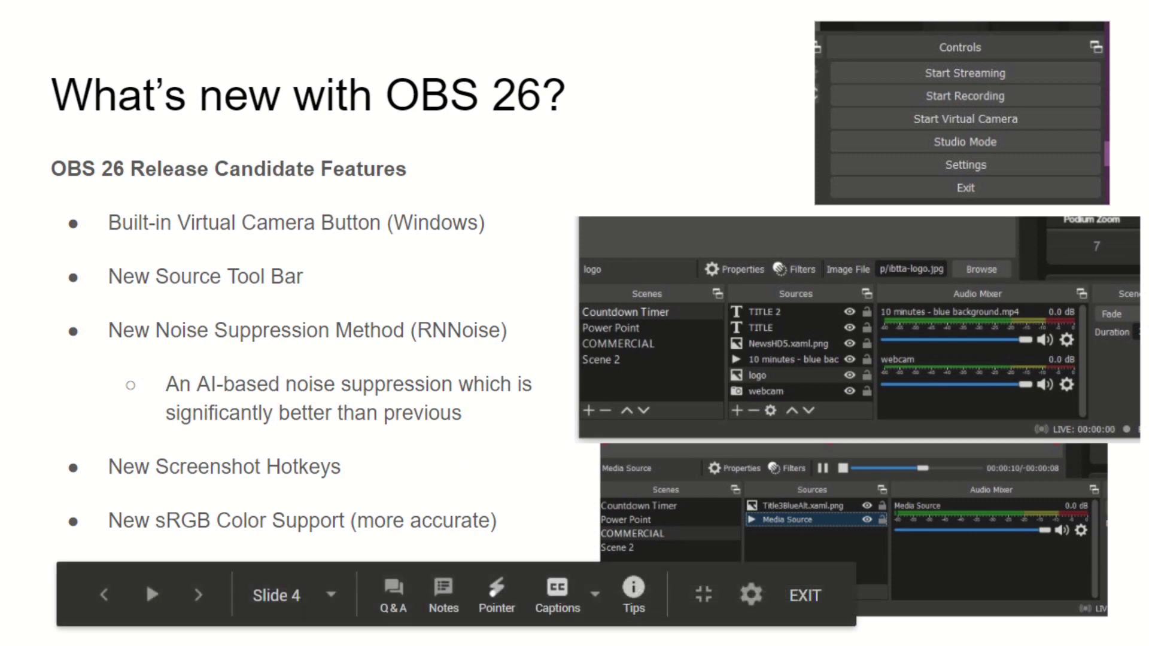
{"action": "key", "text": "alt+Tab"}
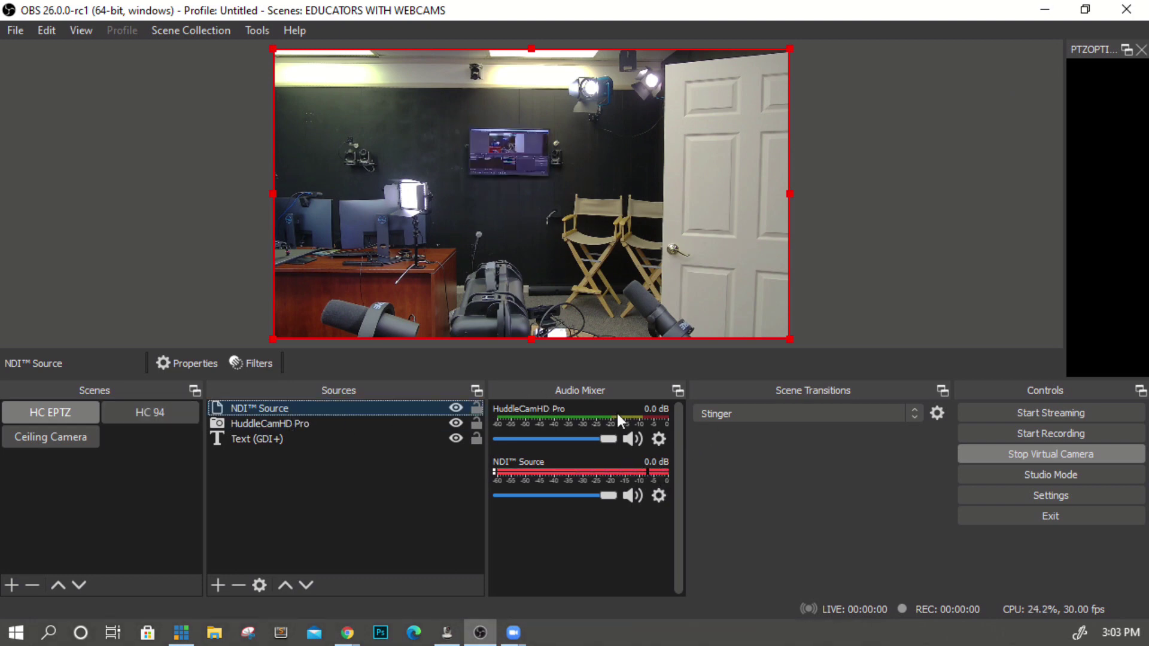
Undock the Audio Mixer, reposition it, and switch it to Vertical Layout.
{"action": "left_click_drag", "start_coordinate": [613, 389], "coordinate": [51, 124]}
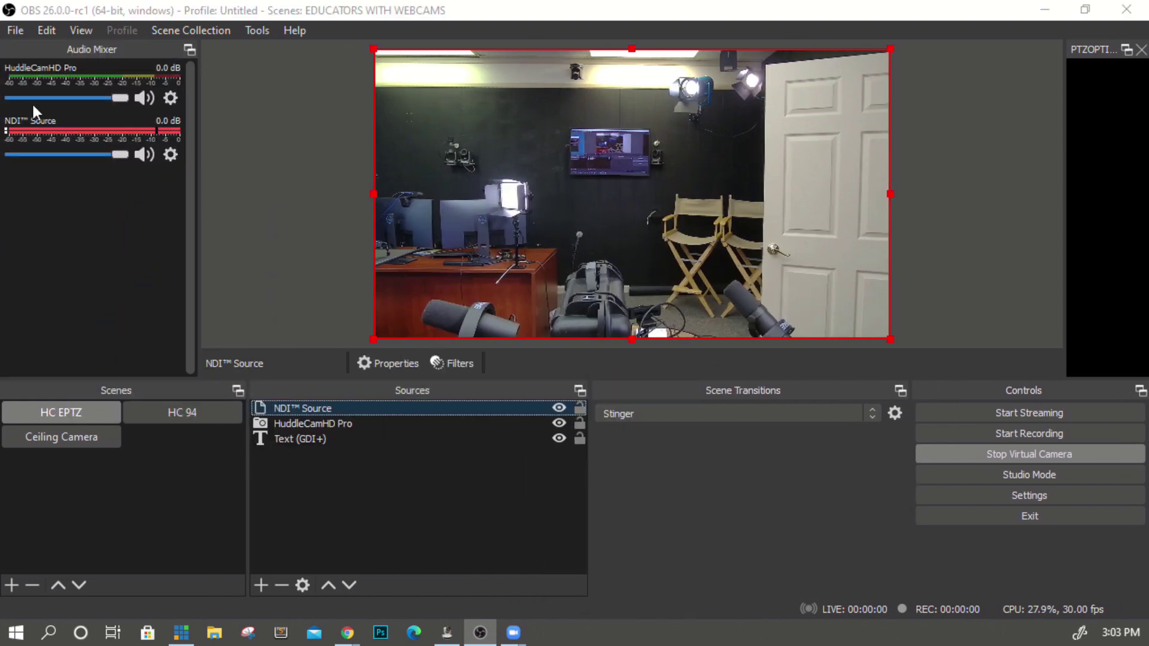
{"action": "left_click_drag", "start_coordinate": [120, 47], "coordinate": [1118, 128]}
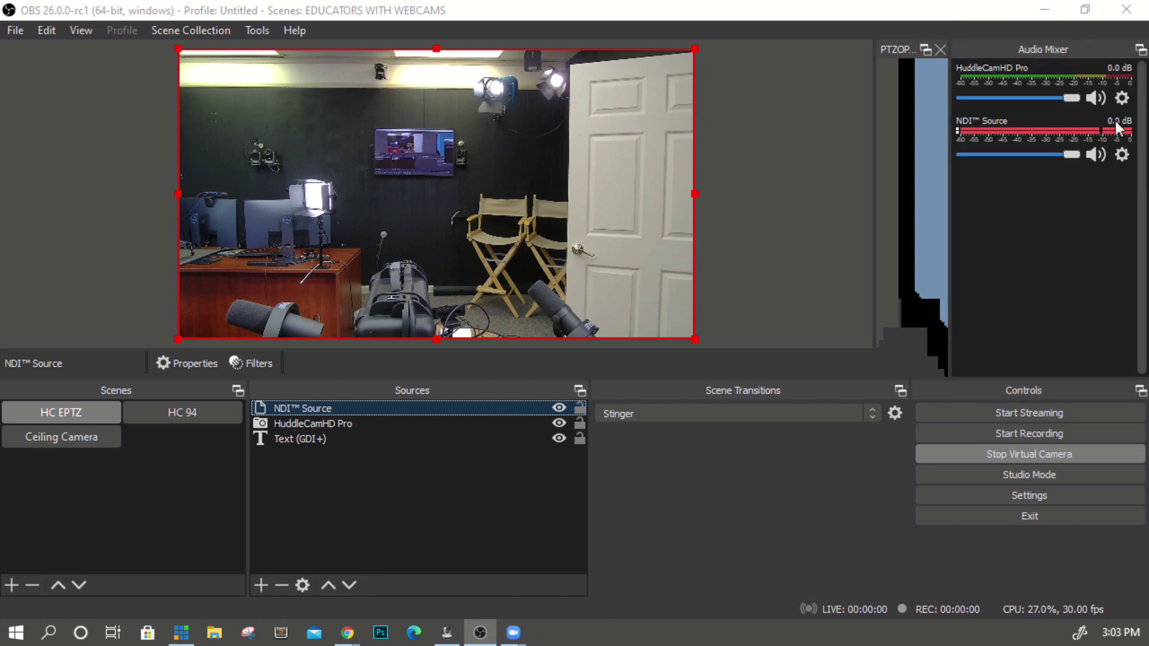
{"action": "right_click", "coordinate": [1048, 215]}
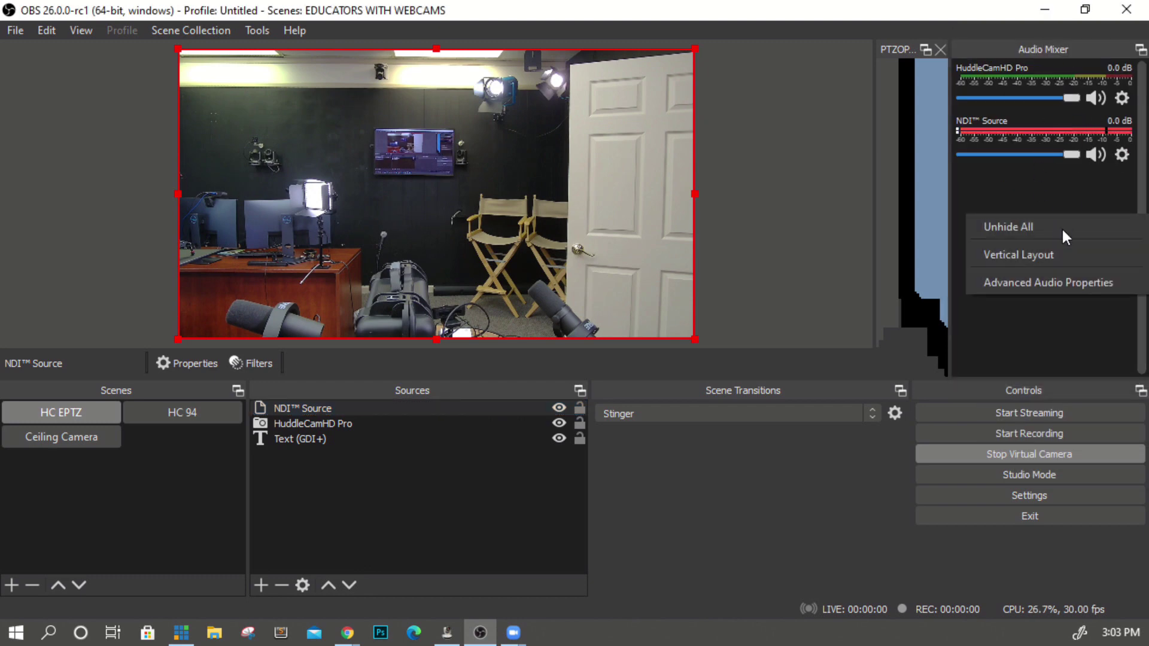
{"action": "left_click", "coordinate": [1052, 254]}
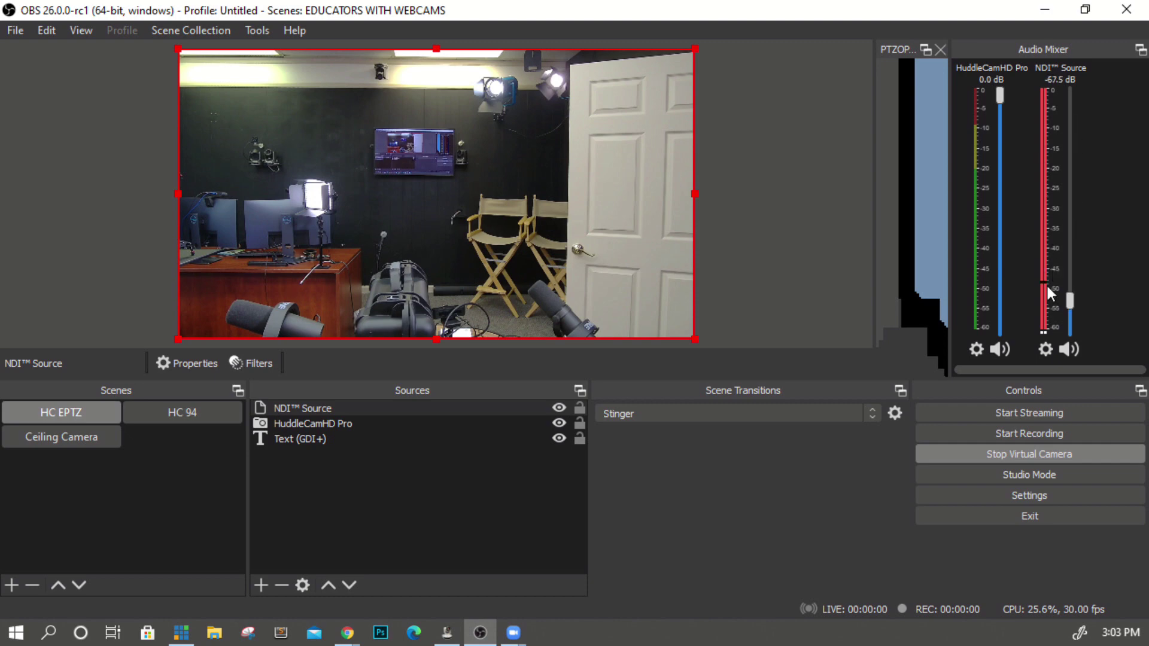
Raise the NDI™ Source volume to -4.0 dB and open its filters.
{"action": "left_click_drag", "start_coordinate": [1069, 301], "coordinate": [1069, 138]}
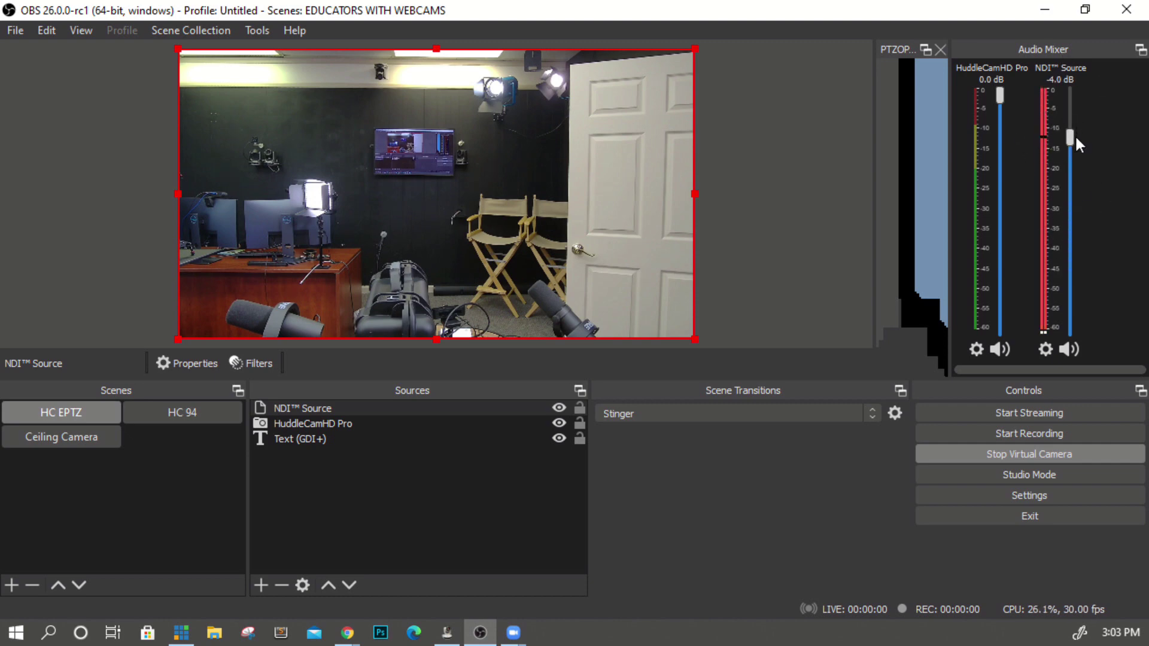
{"action": "left_click", "coordinate": [1044, 349]}
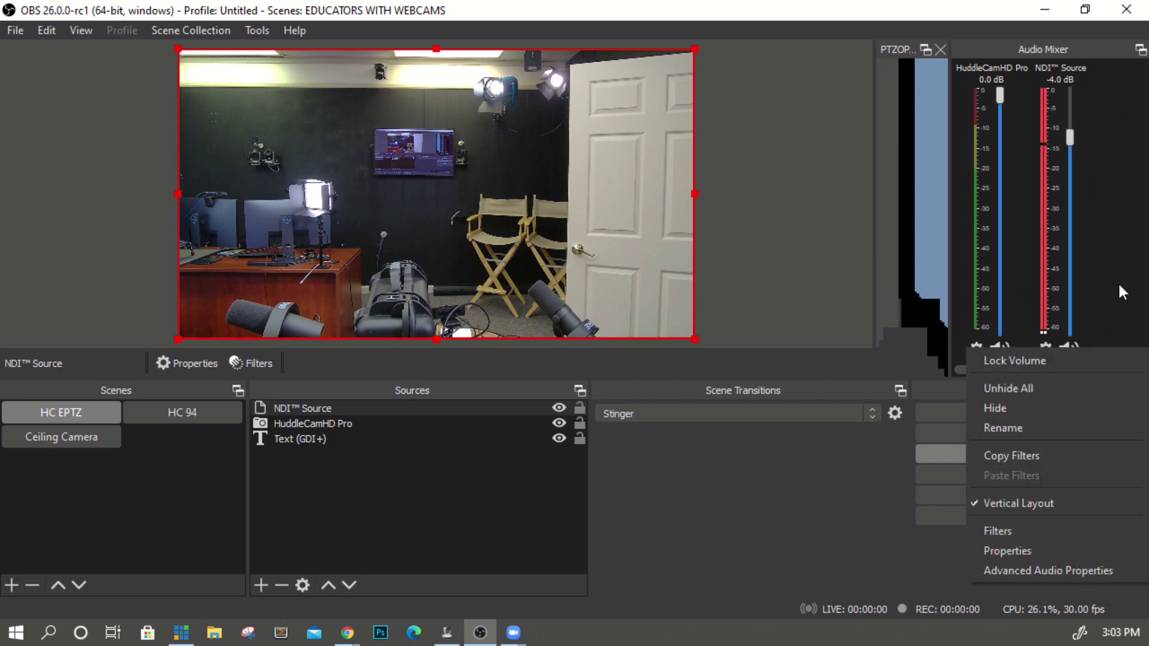
{"action": "left_click", "coordinate": [1033, 532]}
Add a Noise Suppression filter to the NDI Source.
{"action": "left_click_drag", "start_coordinate": [672, 5], "coordinate": [661, 137]}
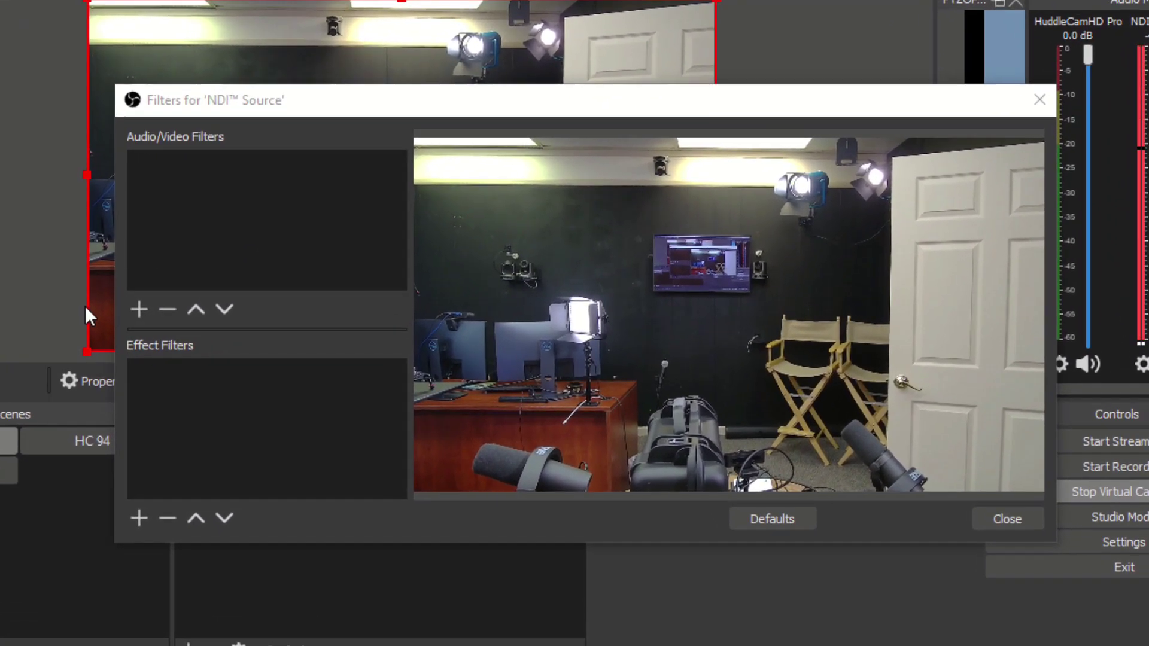
{"action": "left_click", "coordinate": [139, 309]}
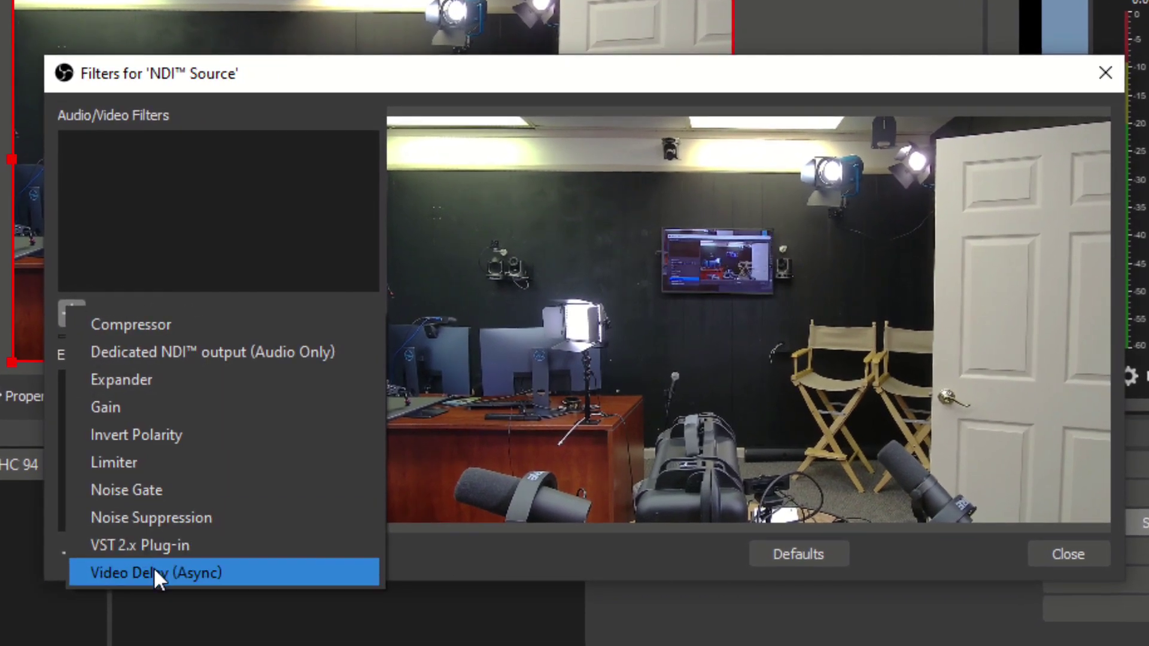
{"action": "left_click", "coordinate": [173, 515]}
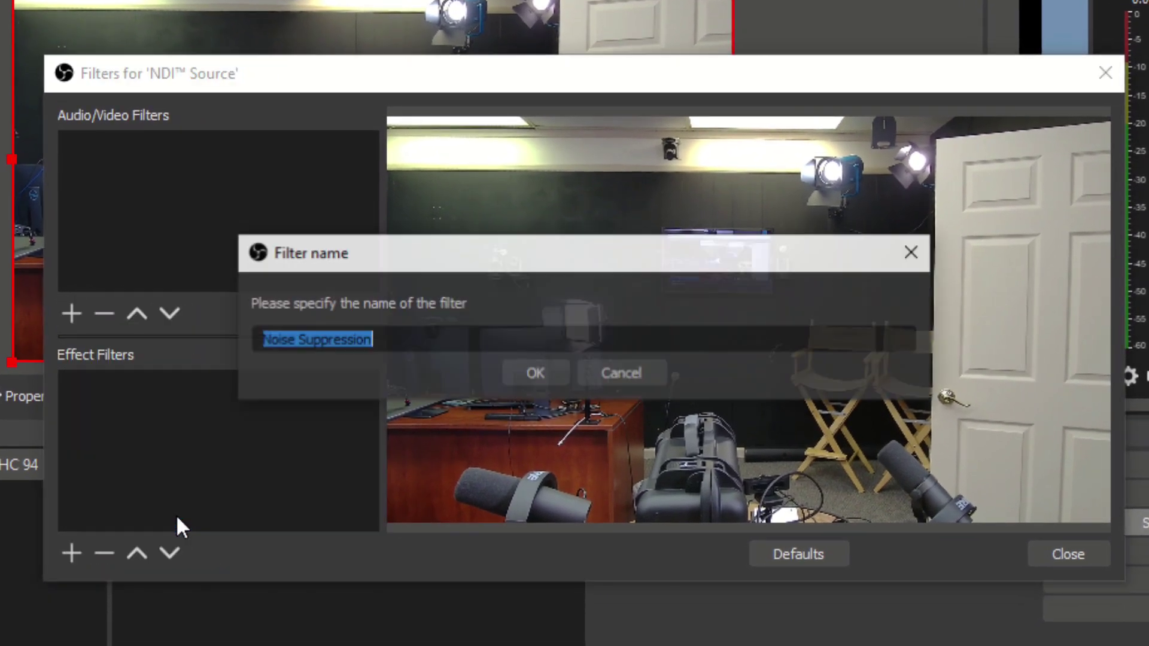
{"action": "left_click", "coordinate": [536, 371]}
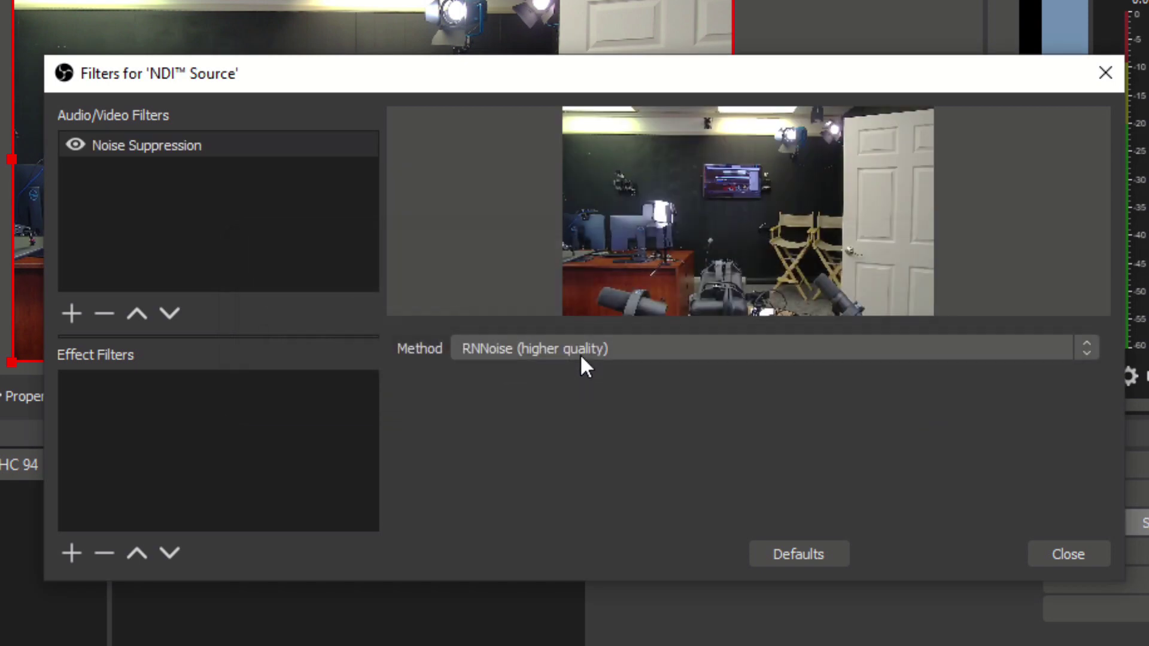
Try Speex at -28 dB, then settle on RNNoise (higher quality) and close the filters.
{"action": "left_click", "coordinate": [724, 344]}
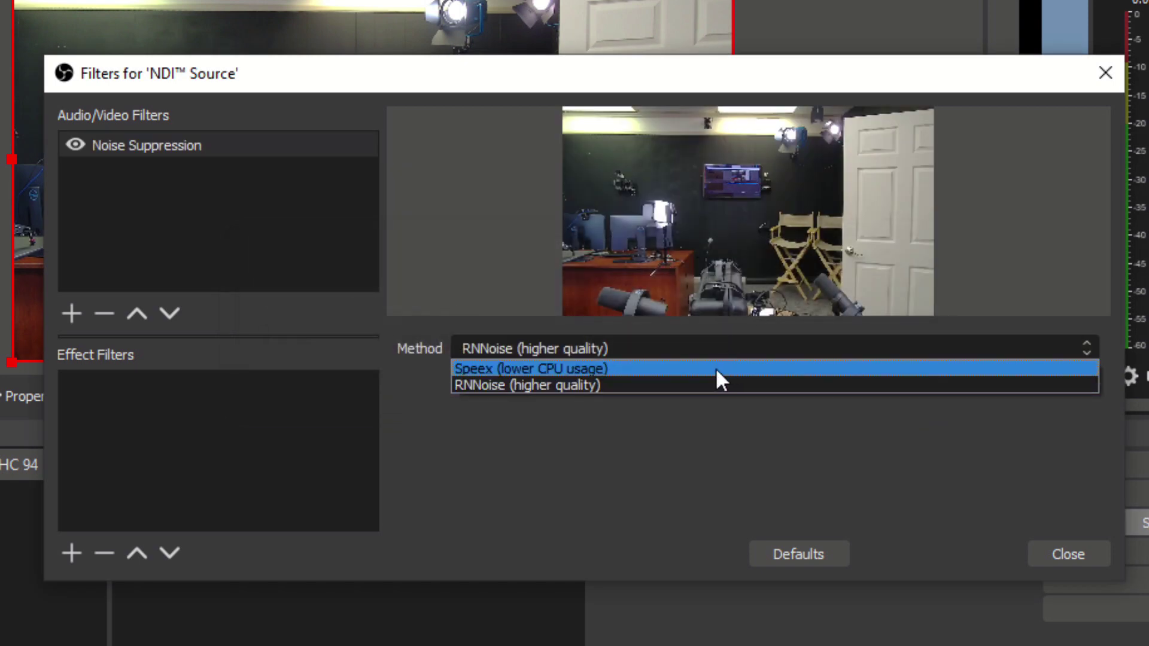
{"action": "left_click", "coordinate": [717, 369]}
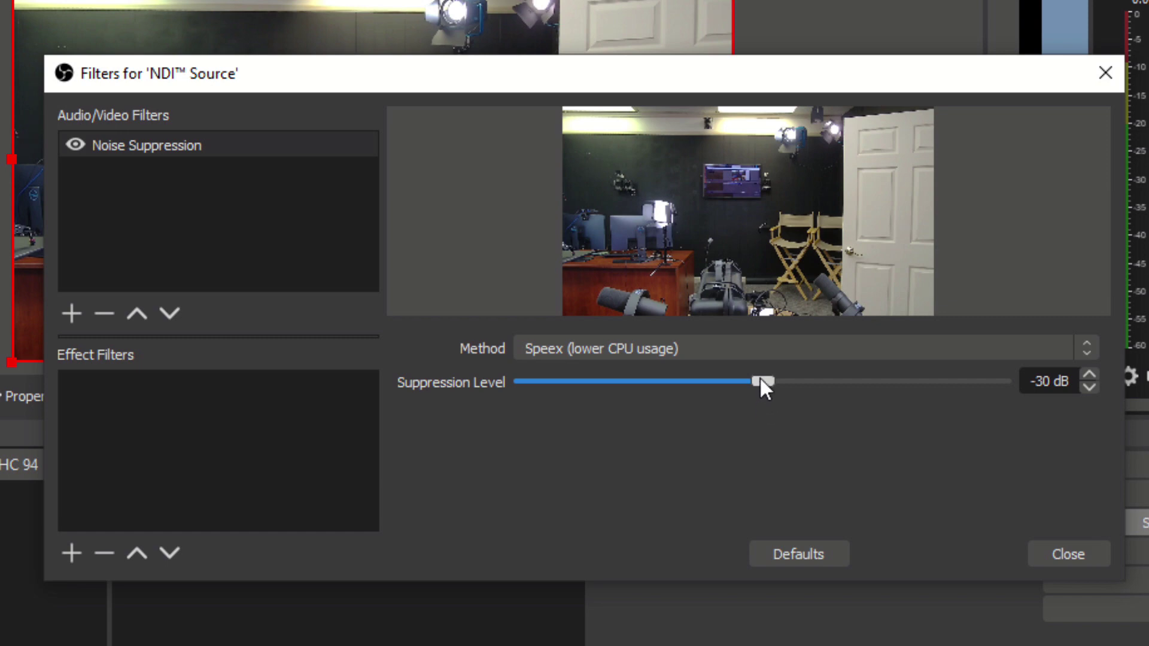
{"action": "left_click_drag", "start_coordinate": [761, 382], "coordinate": [716, 384]}
{"action": "left_click_drag", "start_coordinate": [788, 383], "coordinate": [779, 383]}
{"action": "left_click", "coordinate": [680, 354]}
{"action": "left_click", "coordinate": [680, 386]}
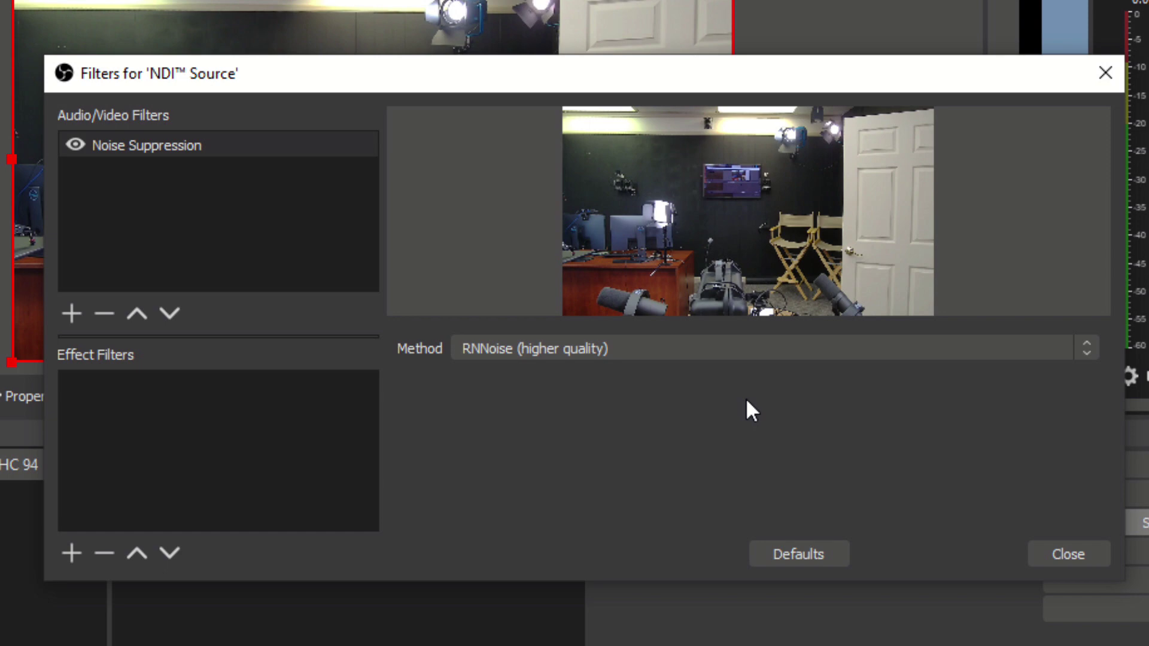
{"action": "left_click", "coordinate": [677, 346]}
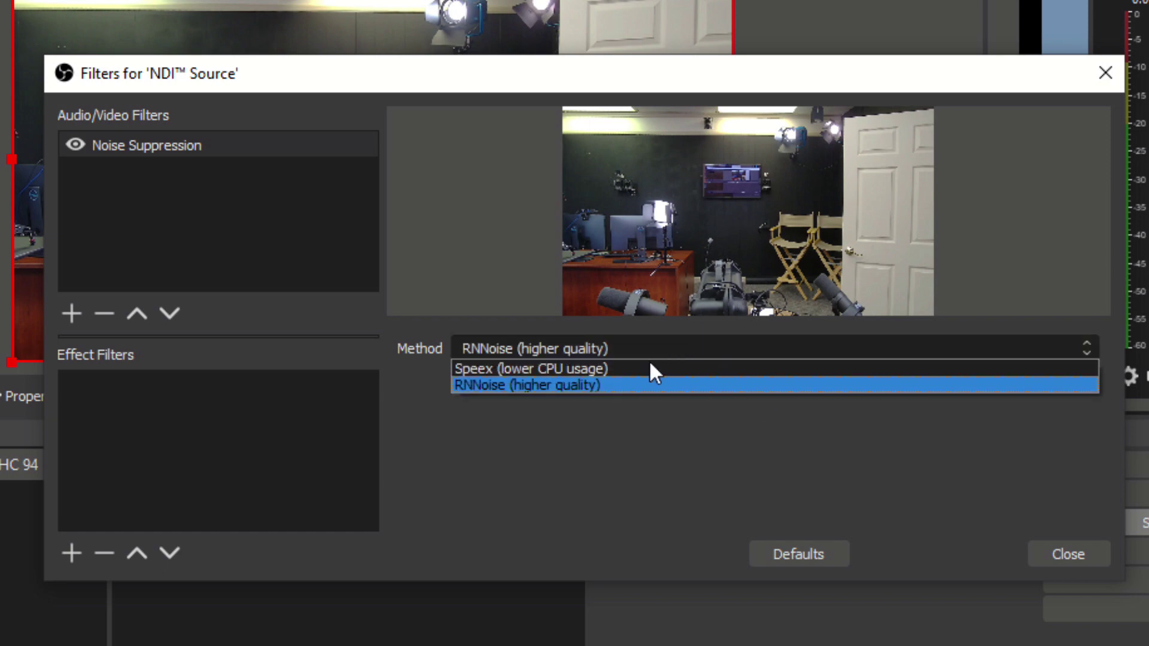
{"action": "left_click", "coordinate": [647, 385]}
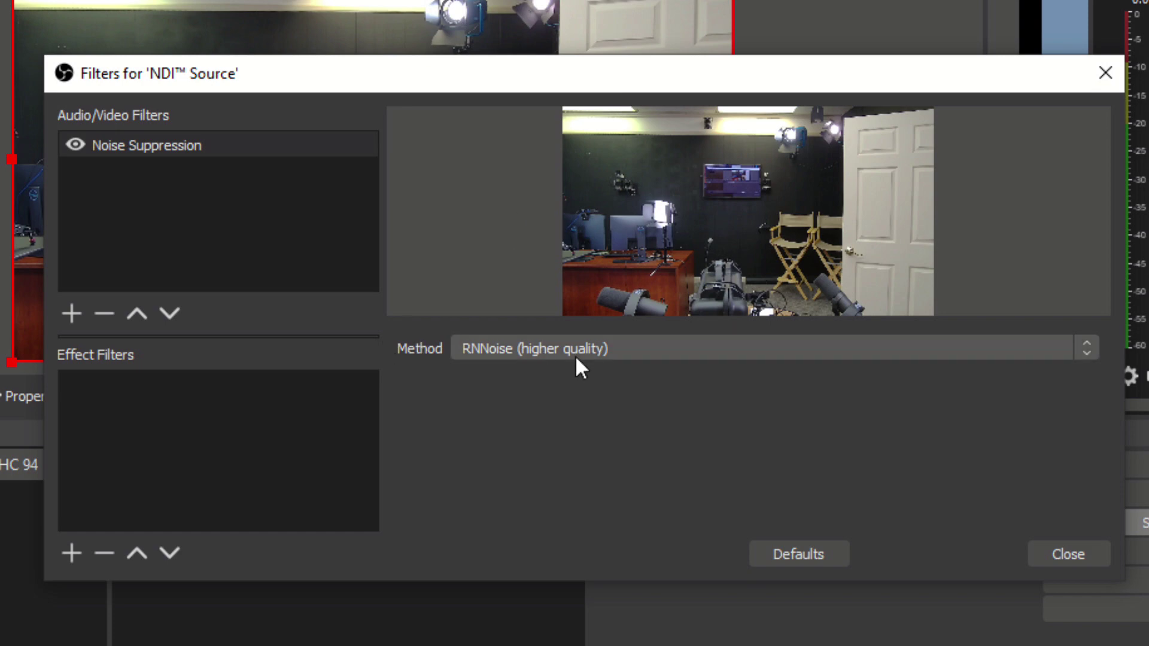
{"action": "left_click", "coordinate": [1070, 557]}
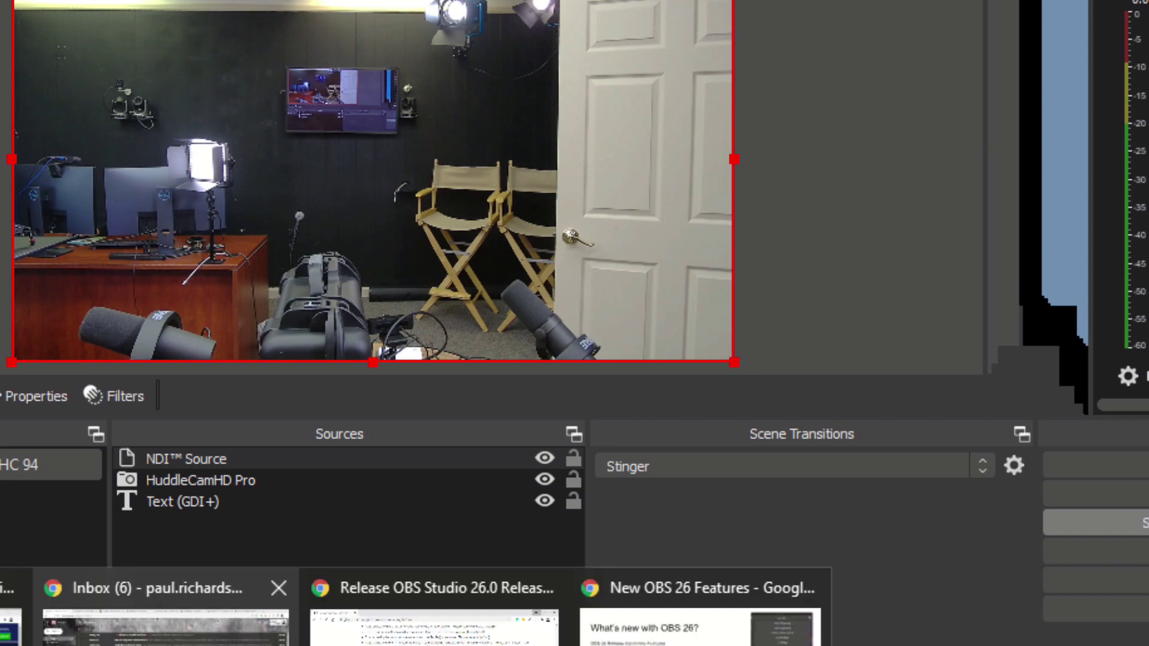
{"action": "left_click", "coordinate": [697, 615]}
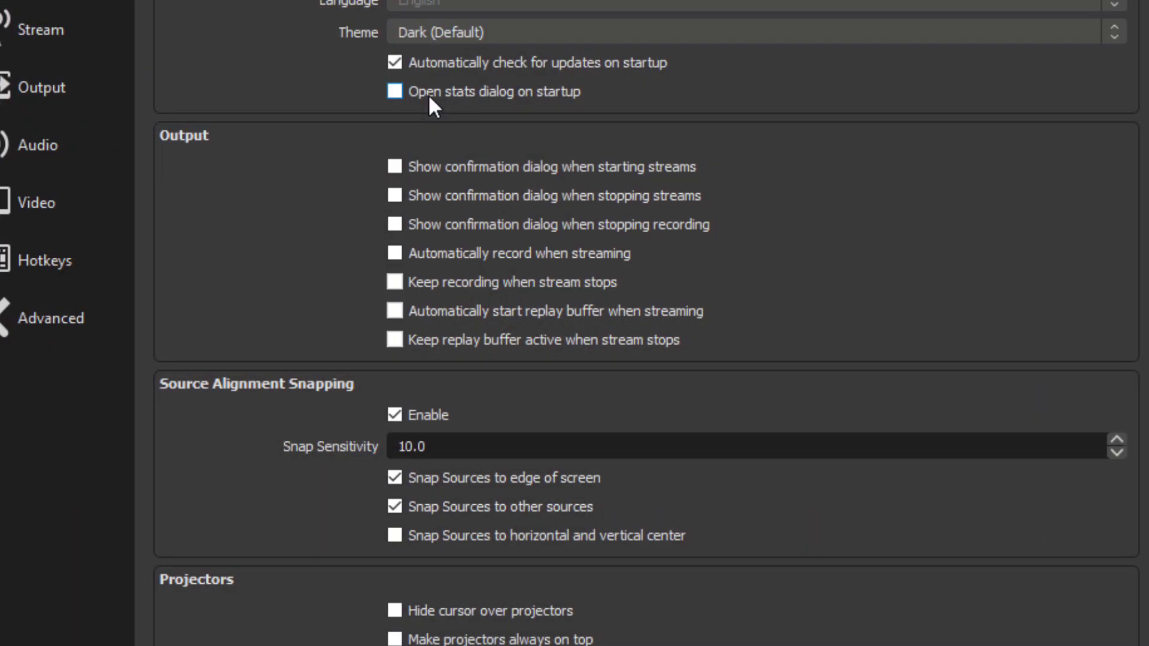
{"action": "left_click", "coordinate": [109, 95]}
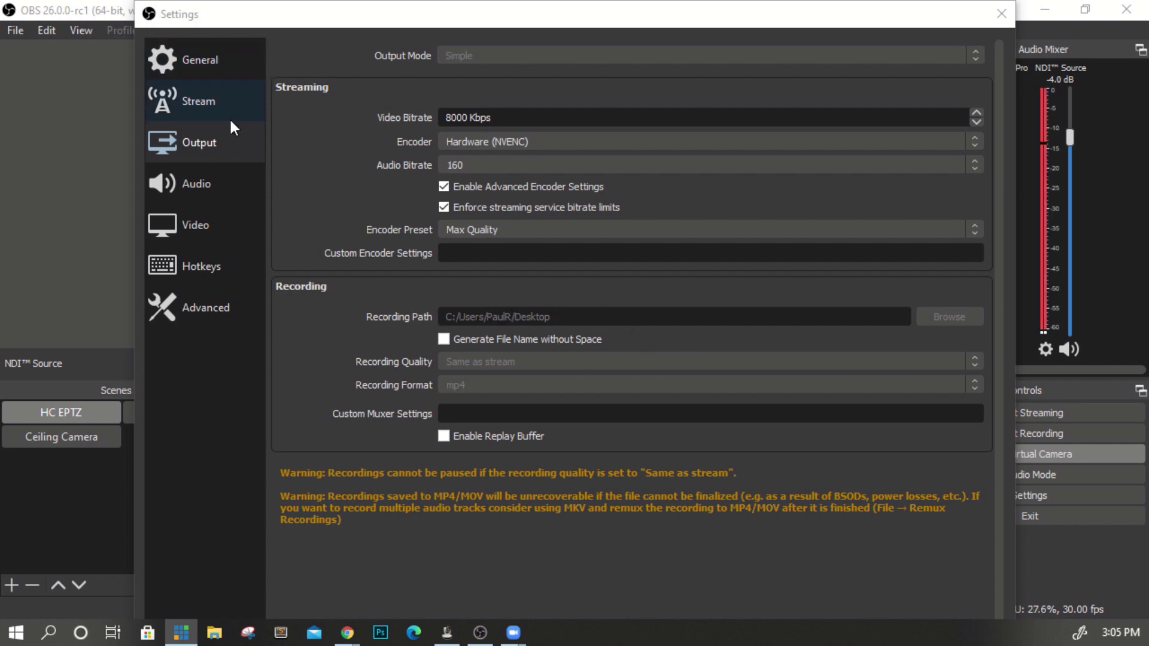
{"action": "left_click", "coordinate": [214, 261]}
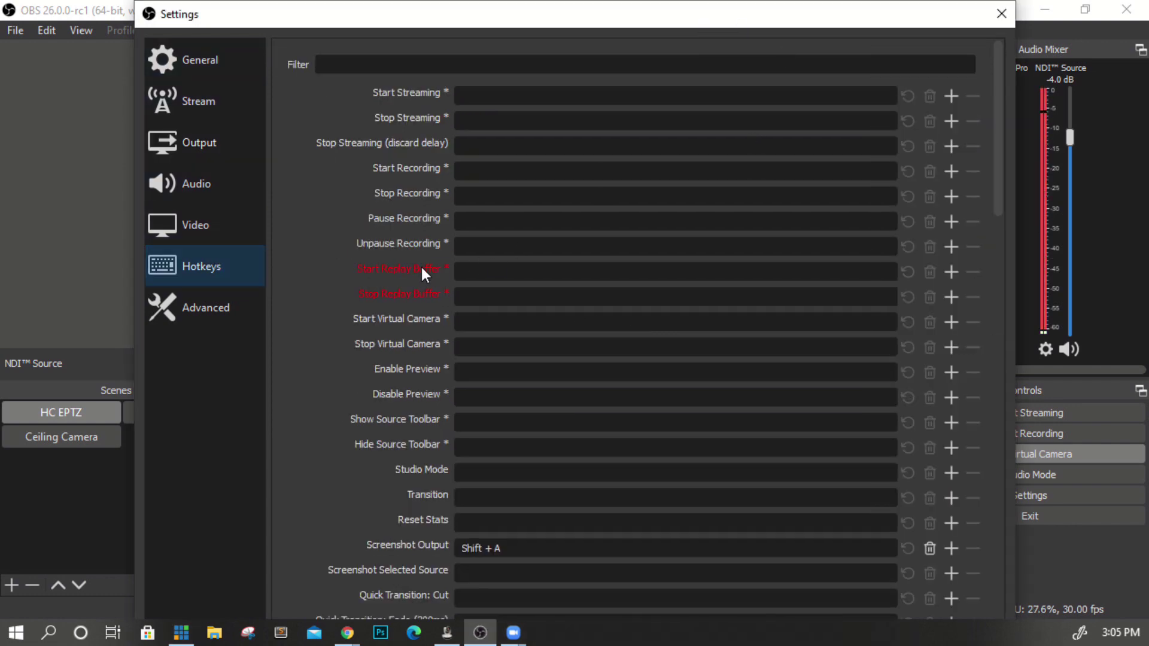
{"action": "scroll", "coordinate": [416, 287], "scroll_direction": "down", "scroll_amount": 3}
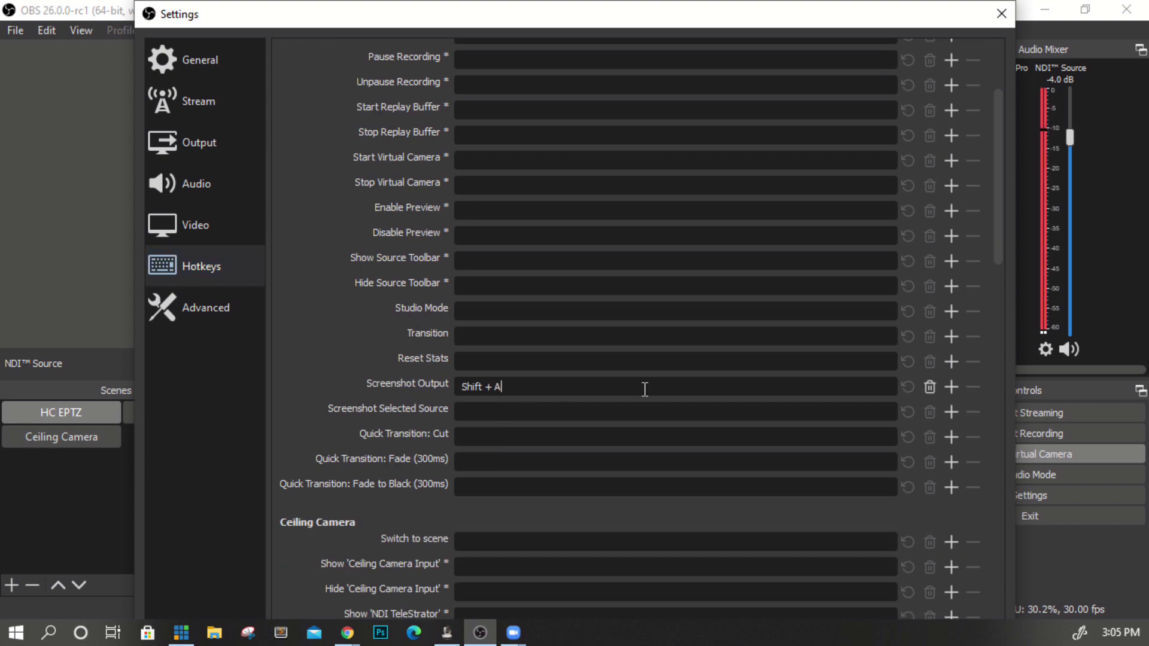
{"action": "left_click_drag", "start_coordinate": [644, 387], "coordinate": [328, 385]}
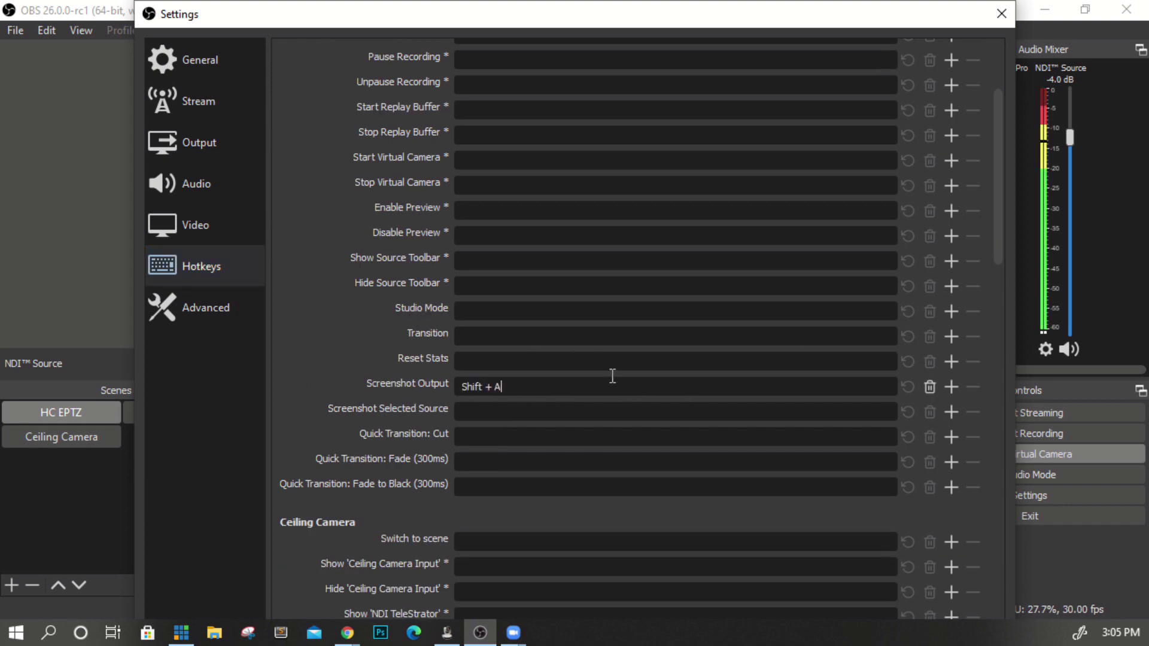
{"action": "left_click", "coordinate": [590, 390]}
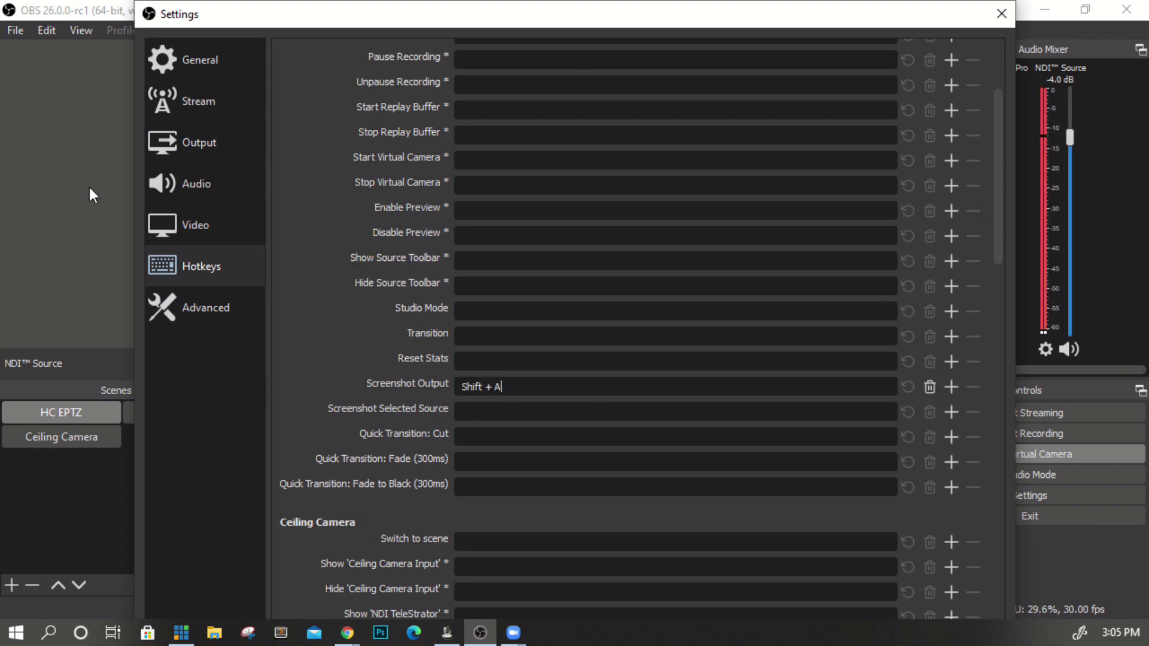
{"action": "left_click", "coordinate": [196, 180]}
{"action": "left_click", "coordinate": [199, 143]}
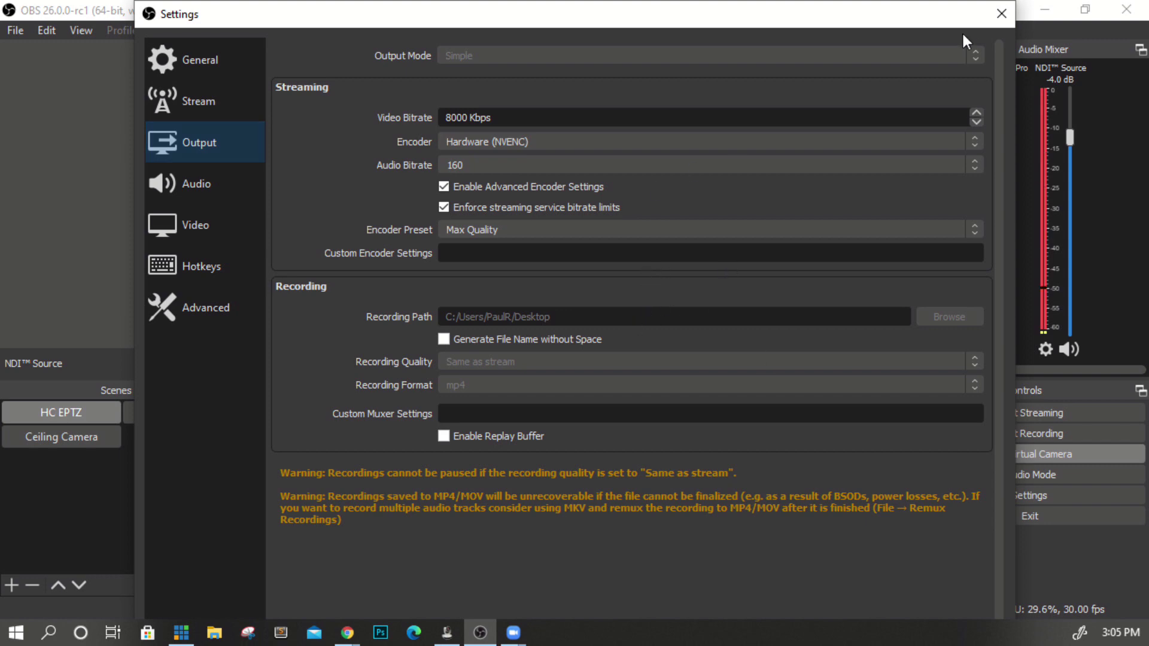
{"action": "left_click", "coordinate": [1001, 13]}
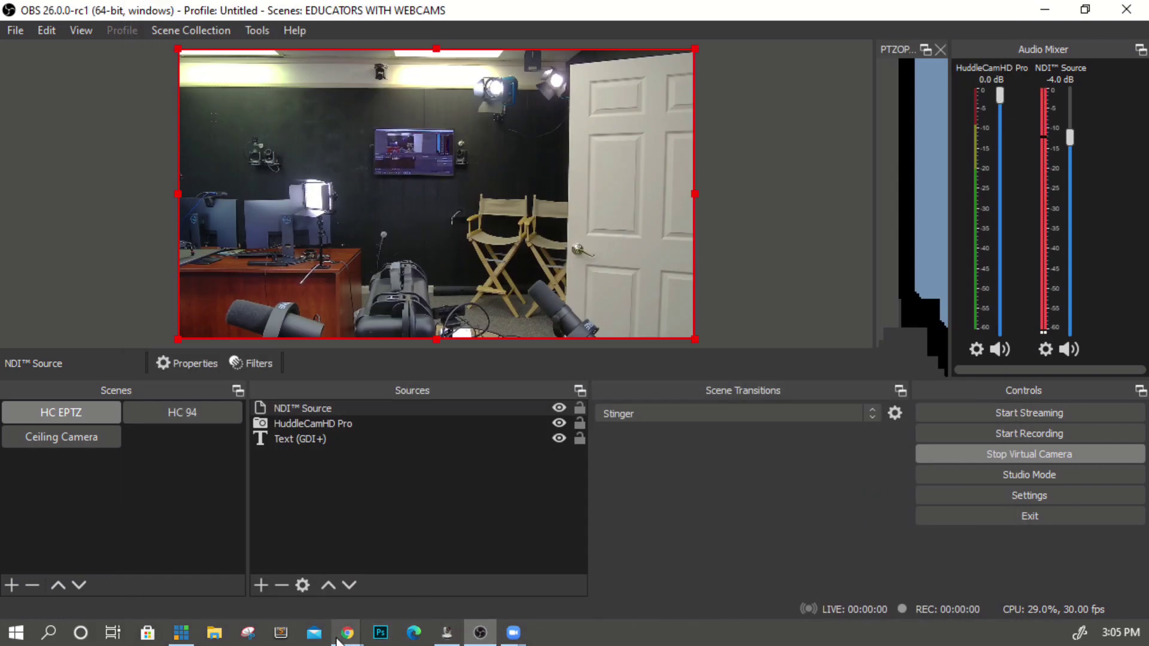
Advance the OBS 26 features slides by one to the percentage audio toggle slide, then return to OBS.
{"action": "mouse_move", "coordinate": [338, 641]}
{"action": "left_click", "coordinate": [672, 564]}
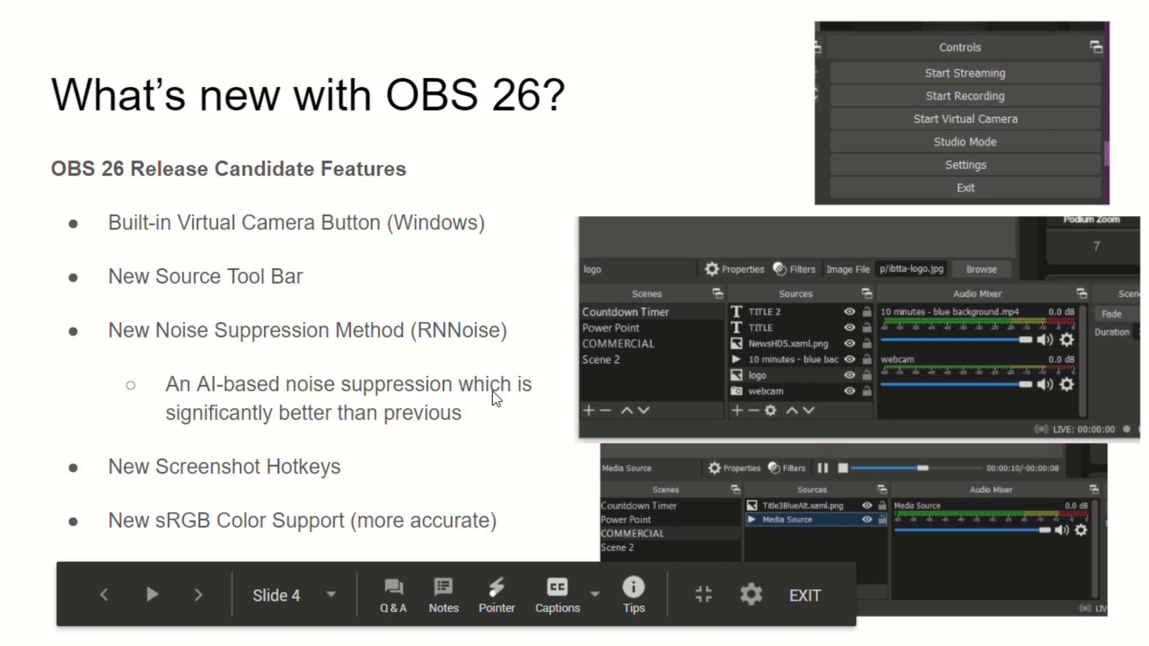
{"action": "key", "text": "Right"}
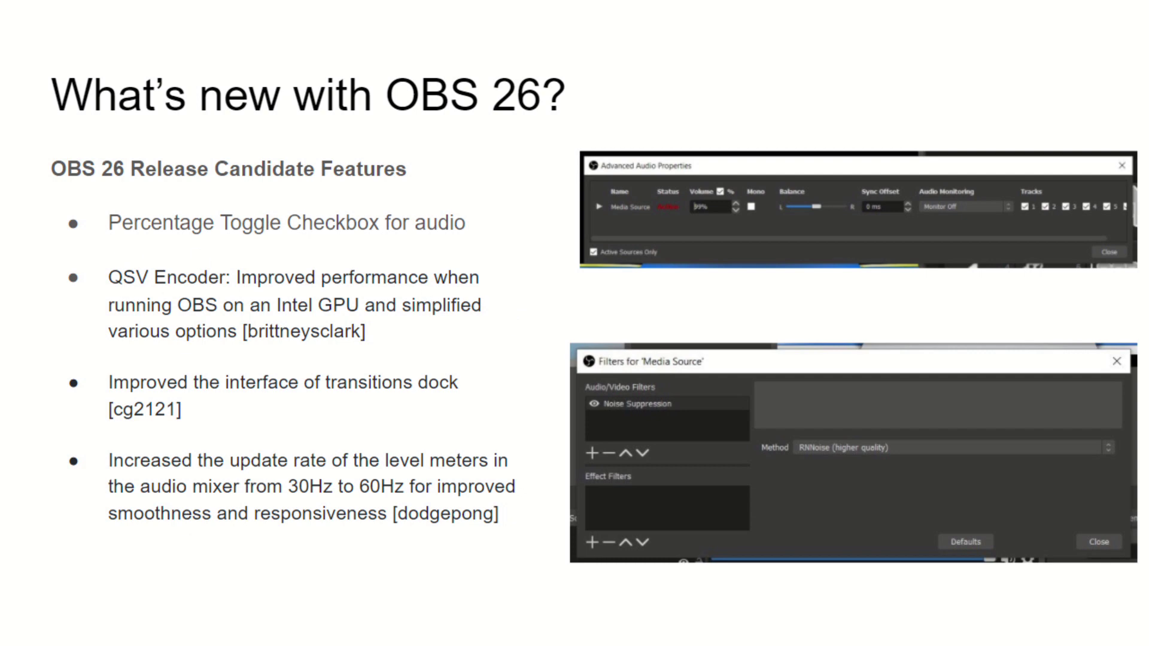
{"action": "key", "text": "alt+Tab"}
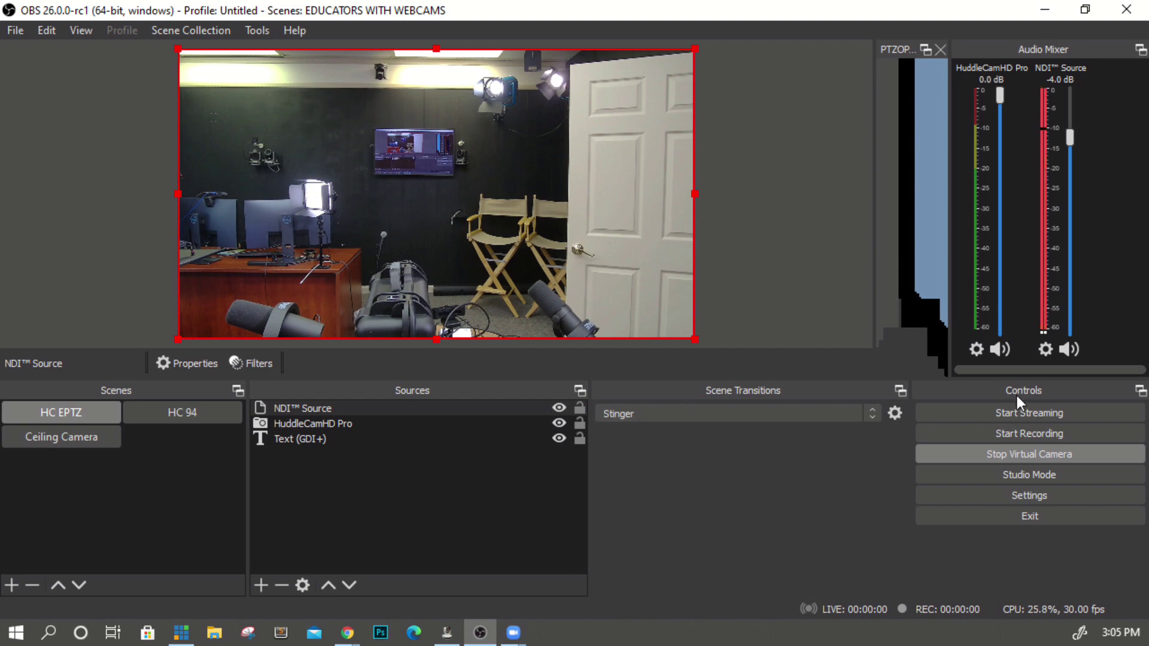
Turn on Volume % display in Advanced Audio Properties, from the NDI Source's audio options.
{"action": "left_click", "coordinate": [1040, 349]}
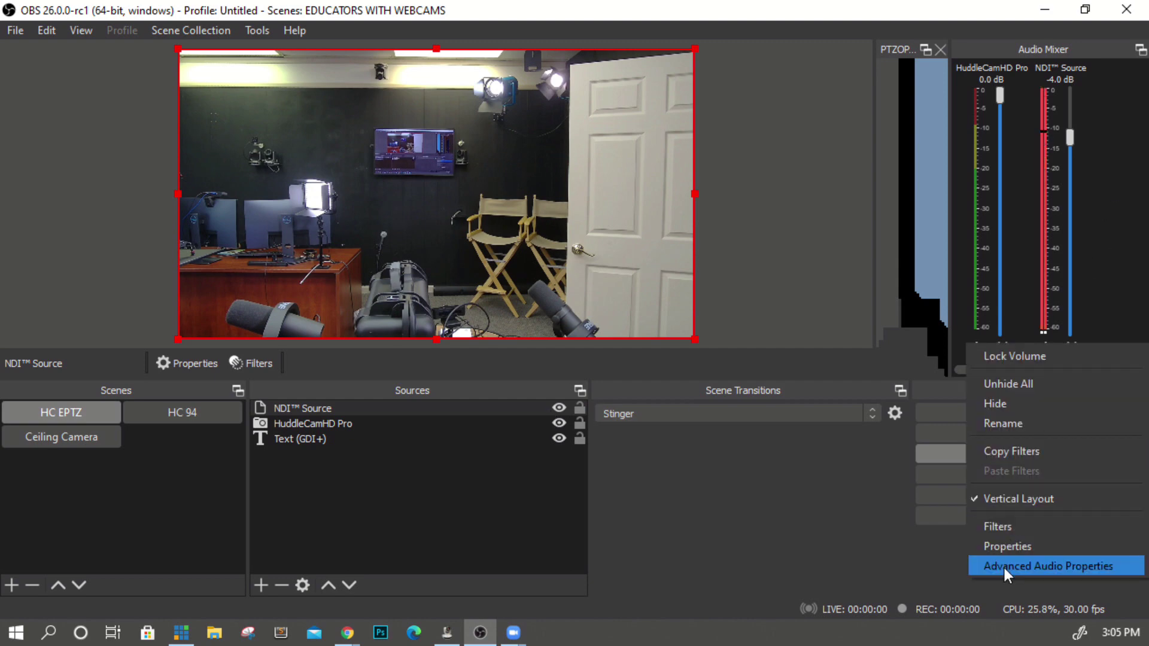
{"action": "left_click", "coordinate": [1006, 566]}
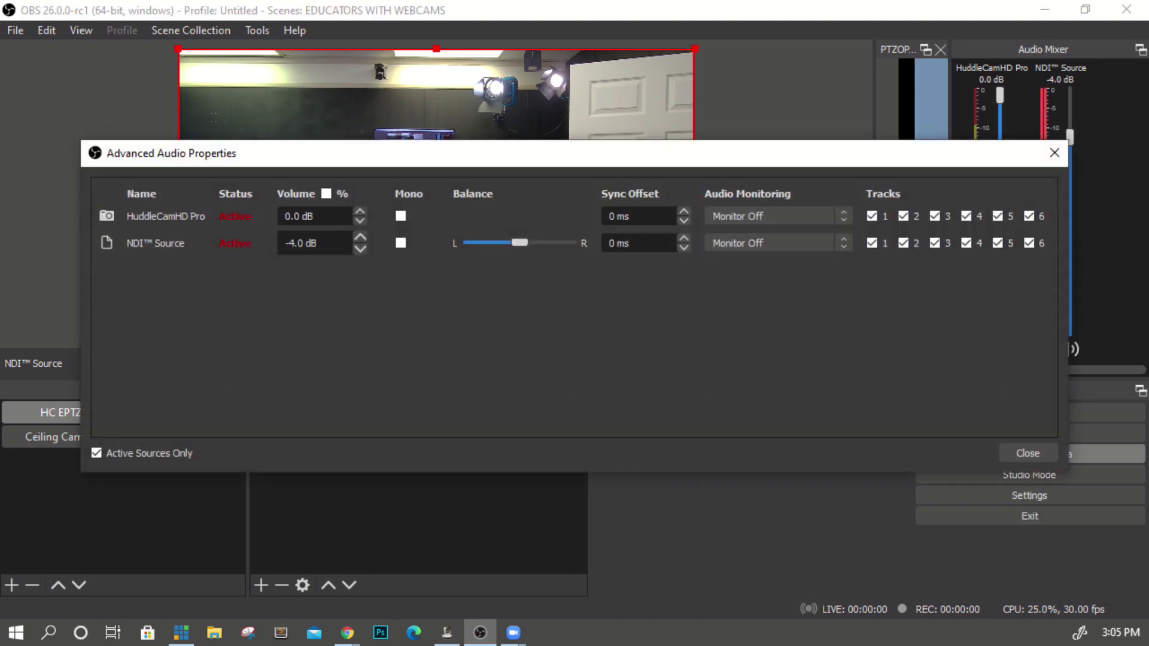
{"action": "left_click", "coordinate": [326, 194]}
{"action": "left_click", "coordinate": [330, 194]}
{"action": "left_click", "coordinate": [328, 195]}
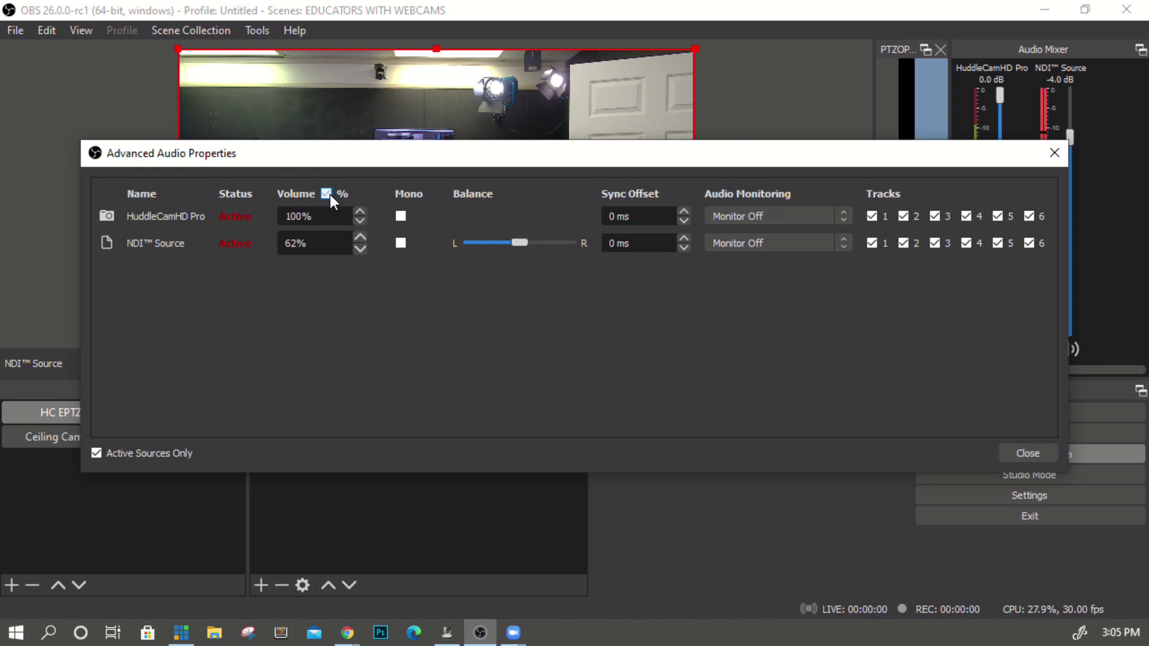
Raise the NDI Source volume from 62% to 82% and close Advanced Audio Properties.
{"action": "left_click", "coordinate": [360, 237]}
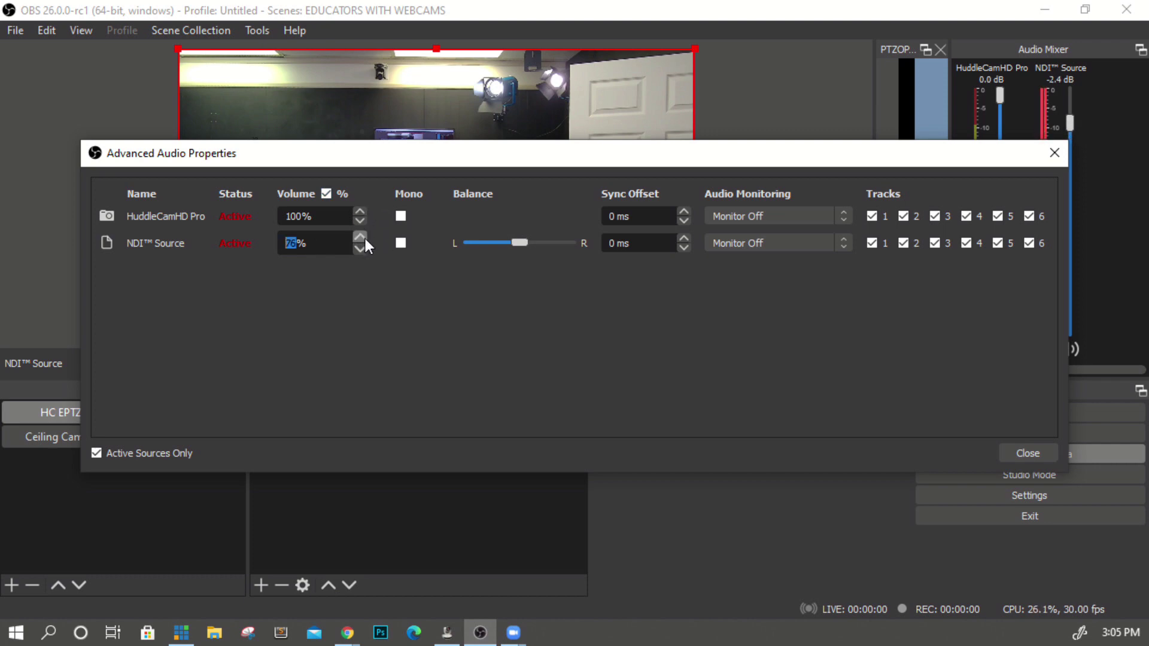
{"action": "left_click", "coordinate": [360, 237]}
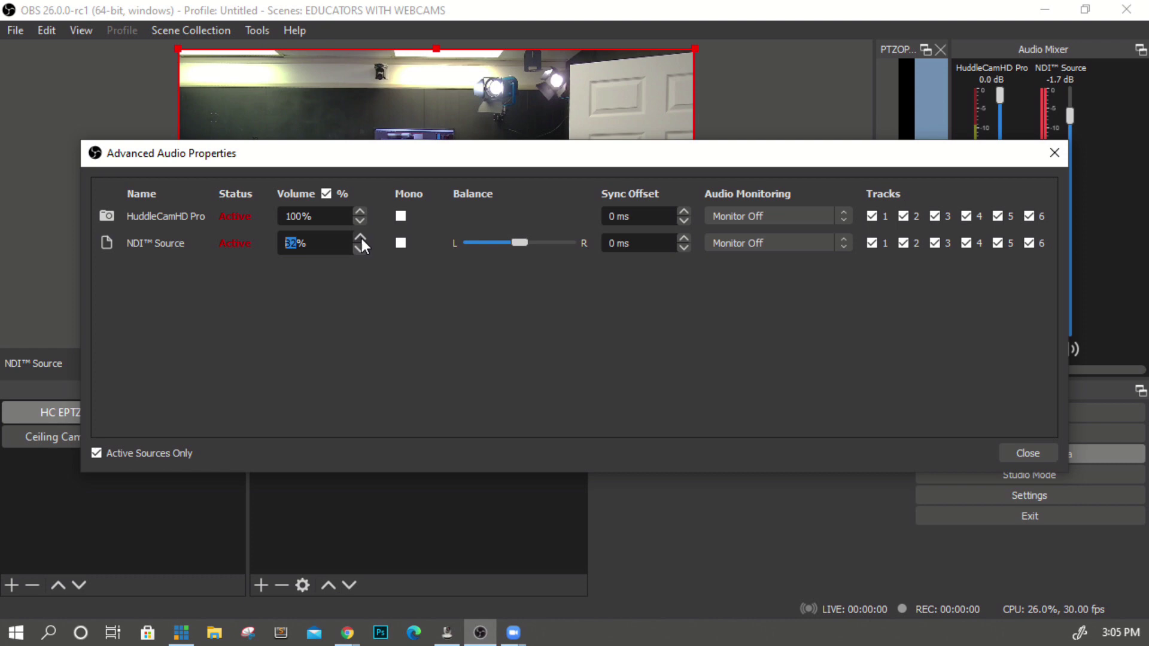
{"action": "left_click", "coordinate": [1054, 154]}
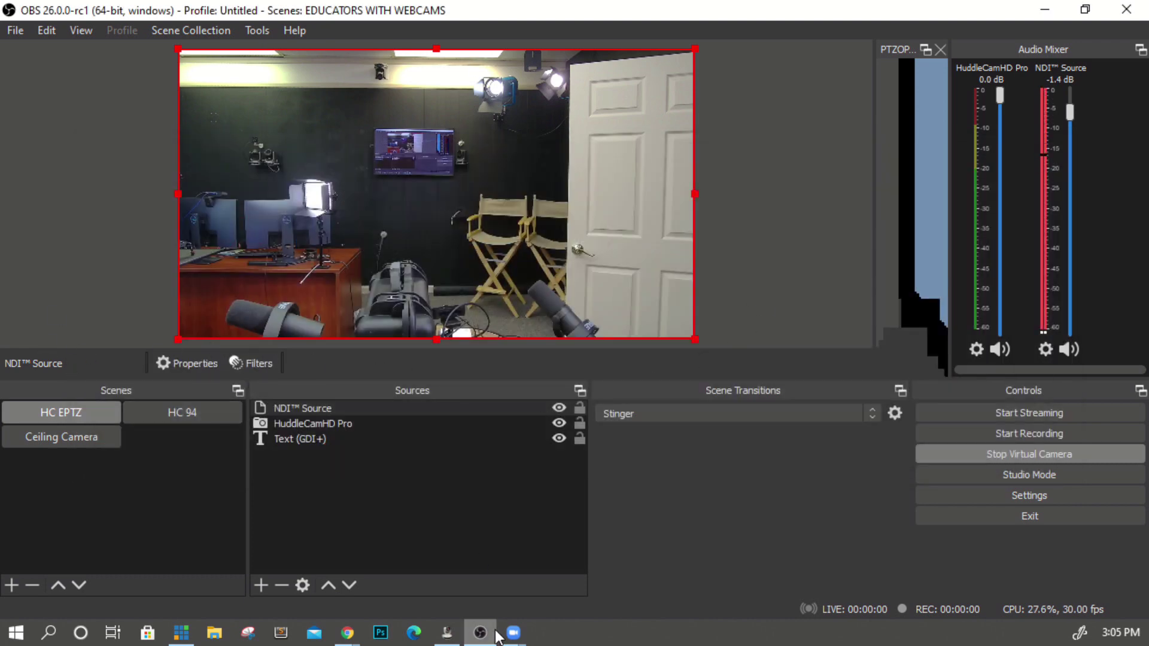
Bring the OBS 26 presentation back and advance to slide 6, 'Where can you download OBS 26?'.
{"action": "mouse_move", "coordinate": [347, 632]}
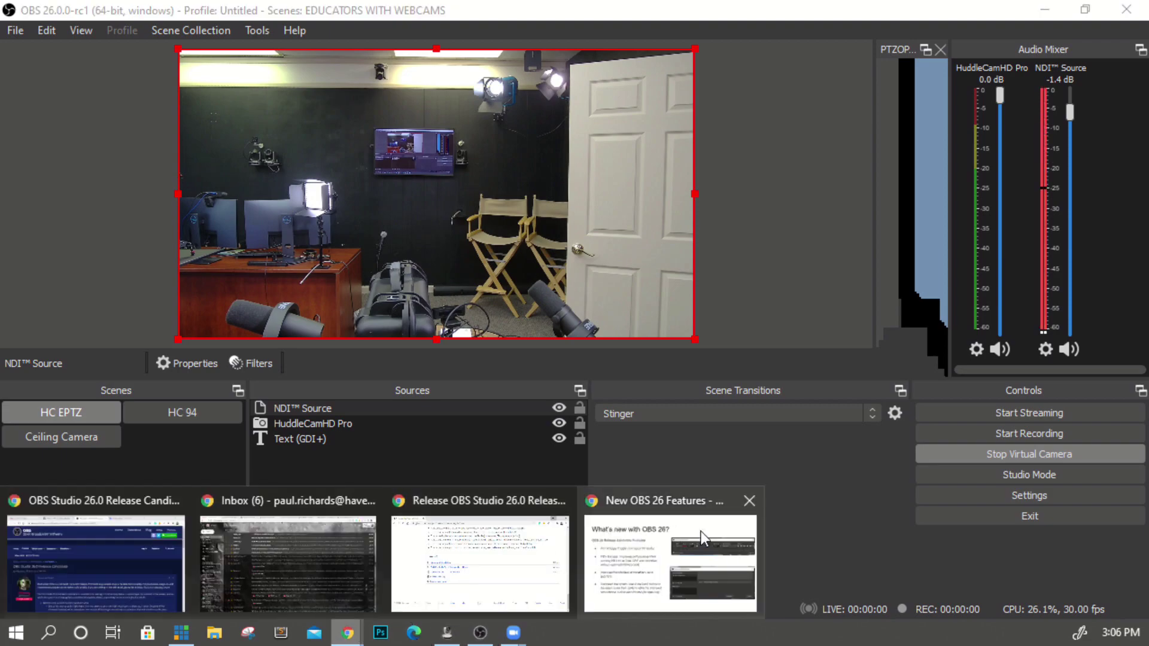
{"action": "left_click", "coordinate": [670, 562]}
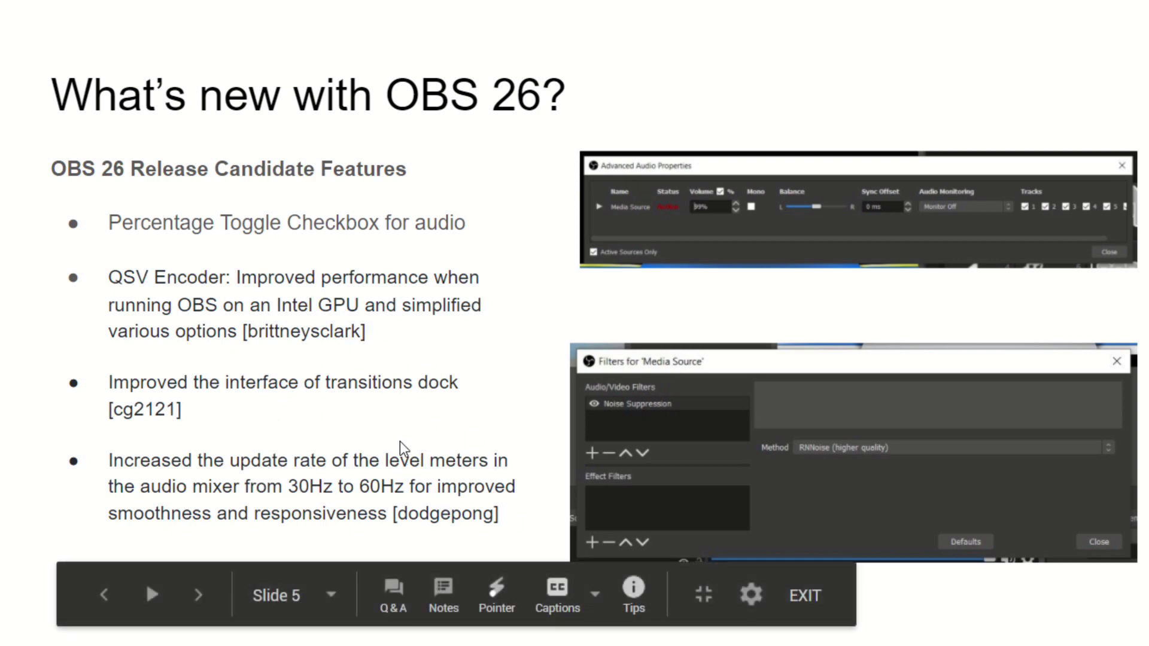
{"action": "key", "text": "Right"}
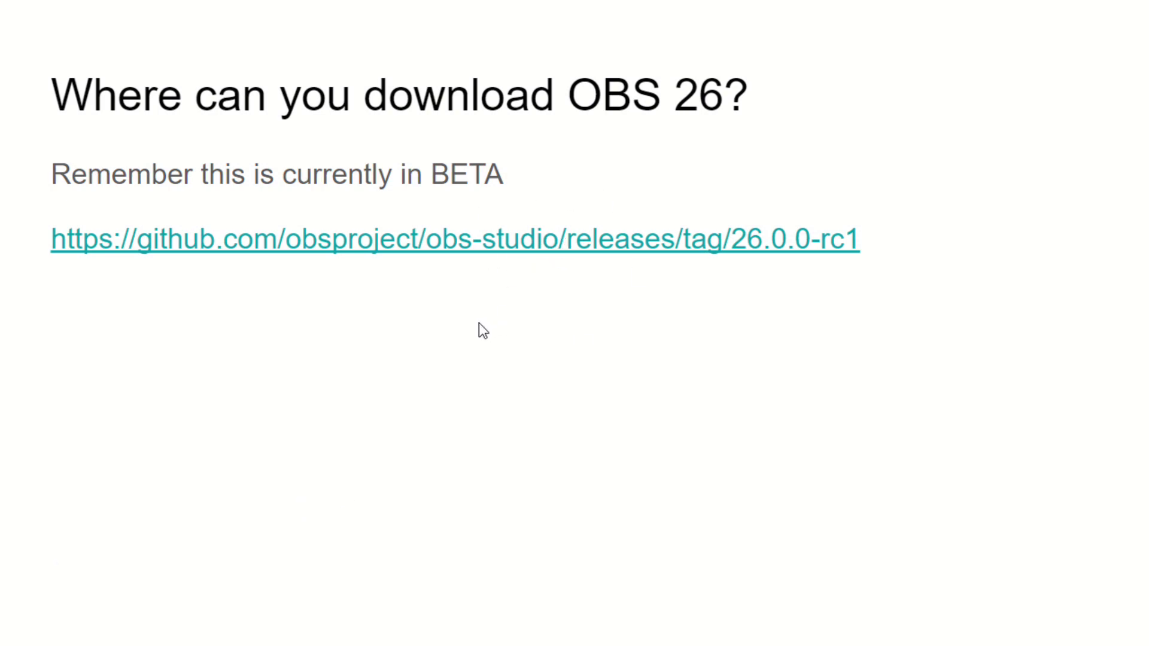
{"action": "key", "text": "Right"}
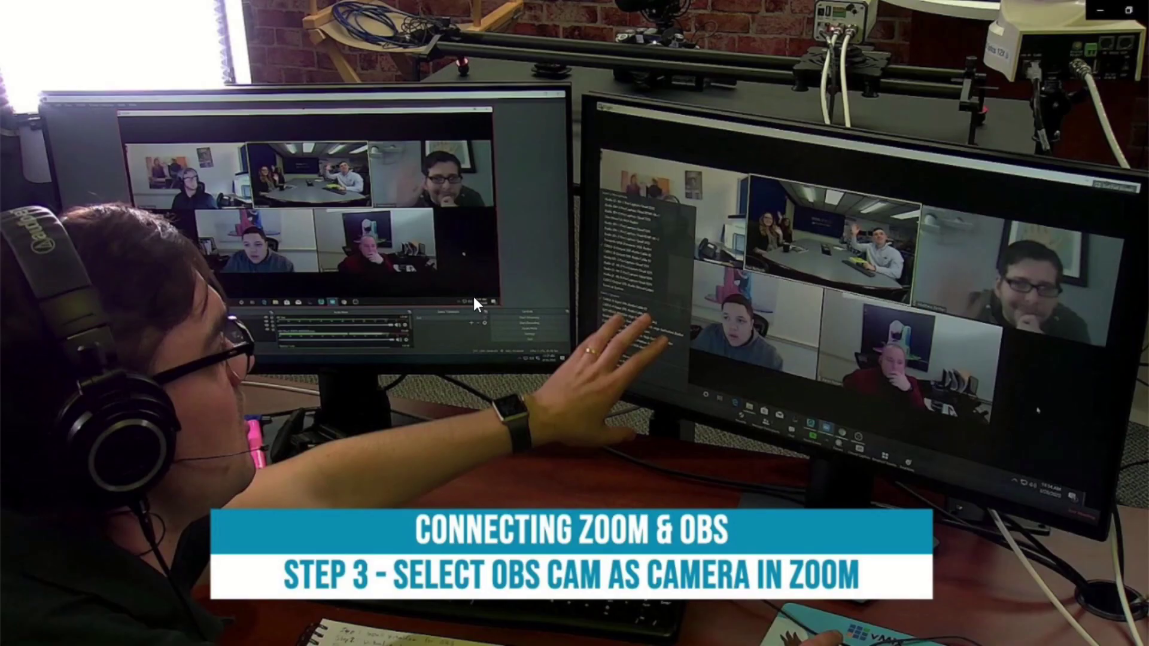